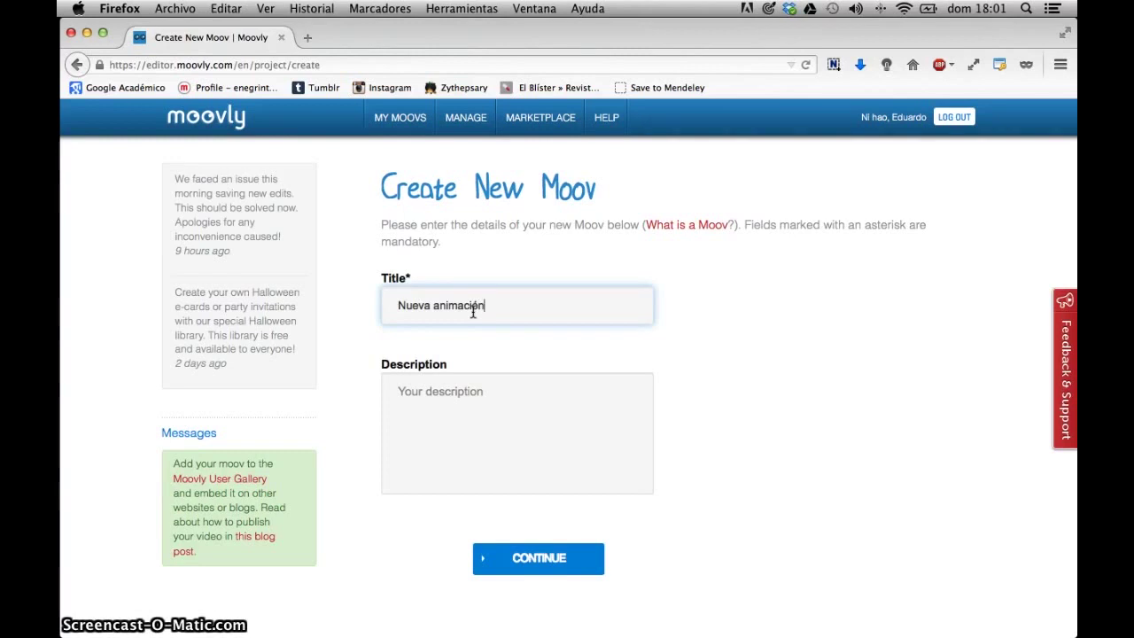
- Submit the new Moov with the title "Nueva animación" and no description
left_click(547, 545)
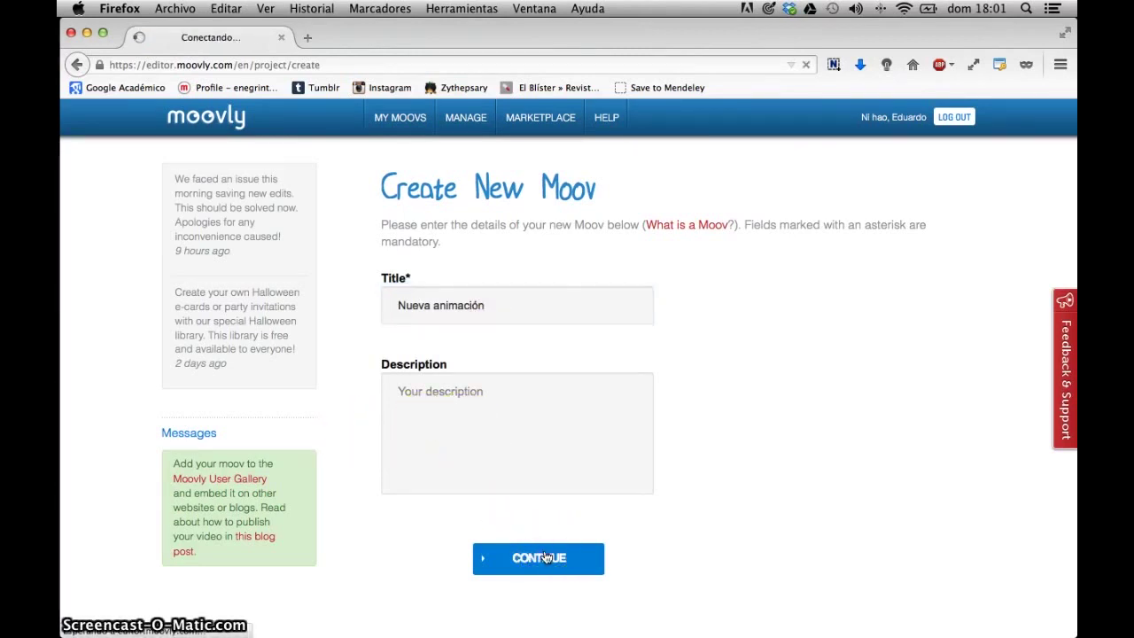
left_click(719, 548)
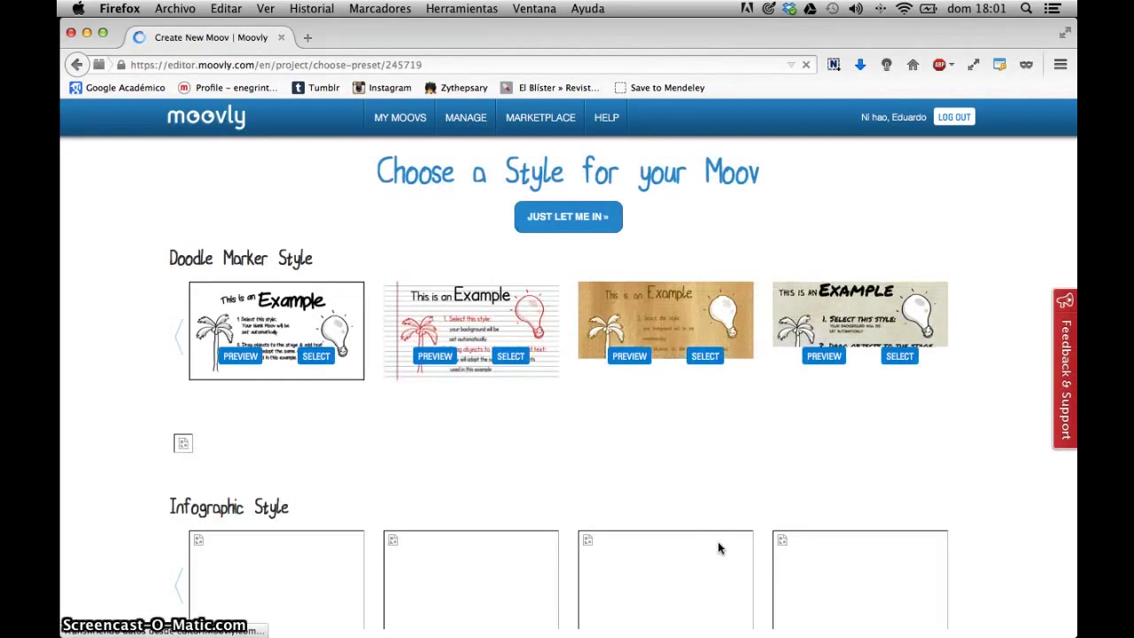
- Look through the available Moov styles, from Doodle Marker and Infographic to Colorful Cartoon and Paper Cut-Out
left_click(893, 483)
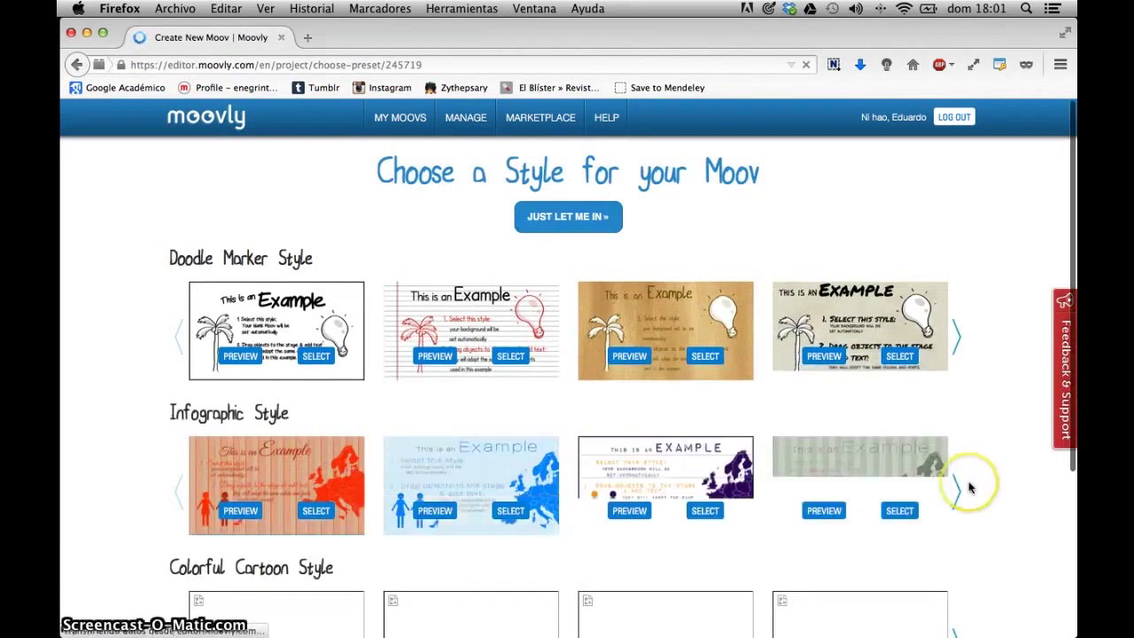
scroll(970, 485, "down", 2)
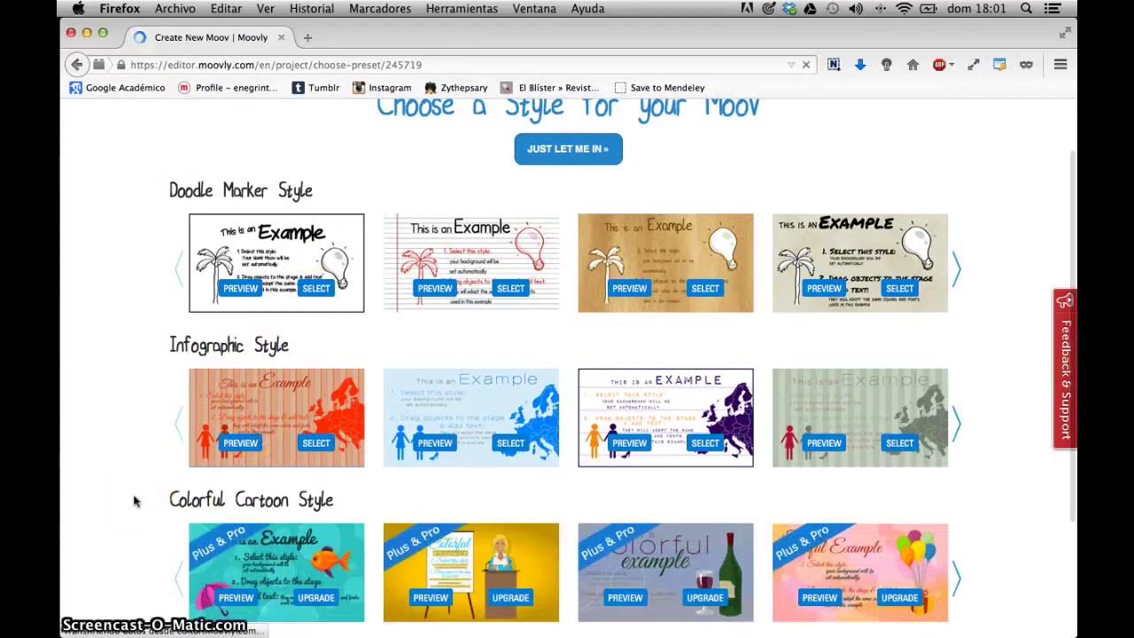
scroll(134, 501, "down", 2)
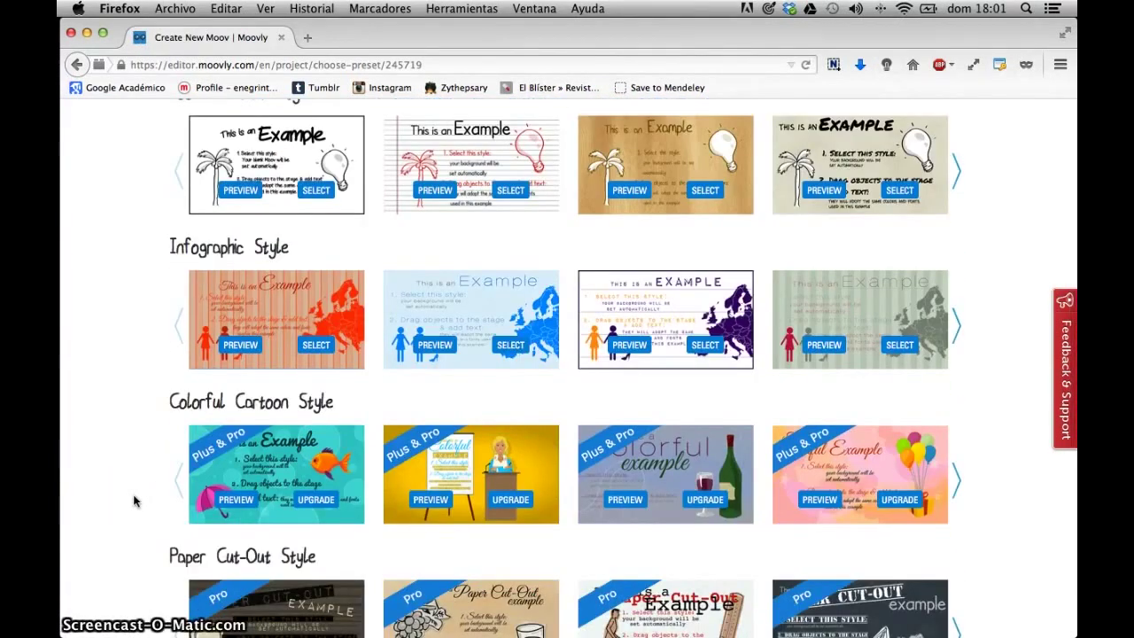
scroll(135, 501, "up", 4)
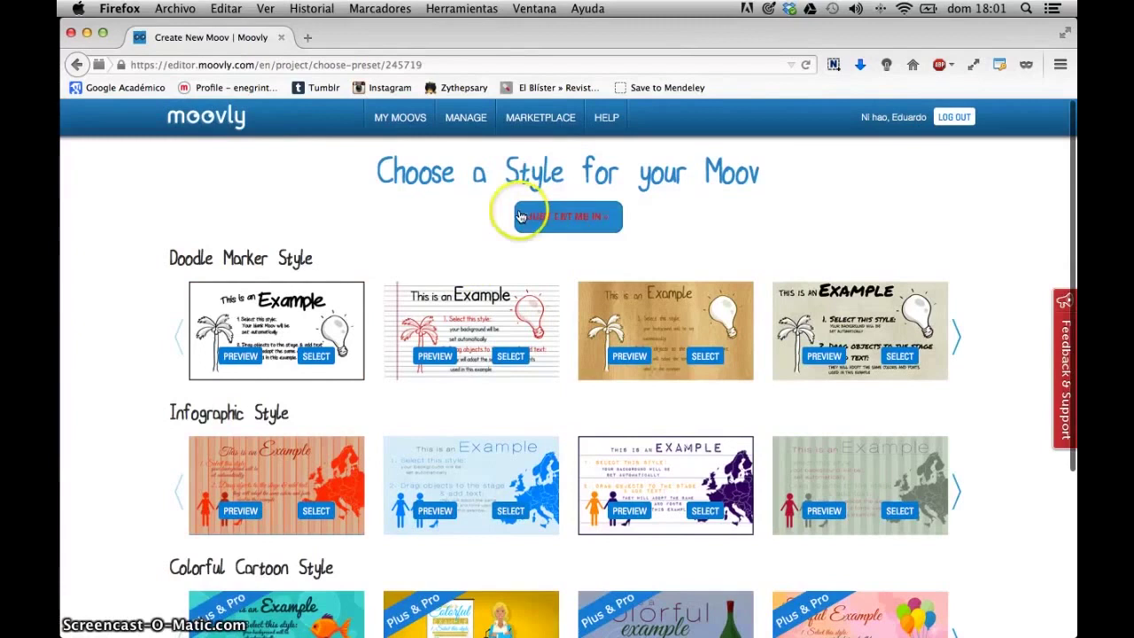
left_click(549, 218)
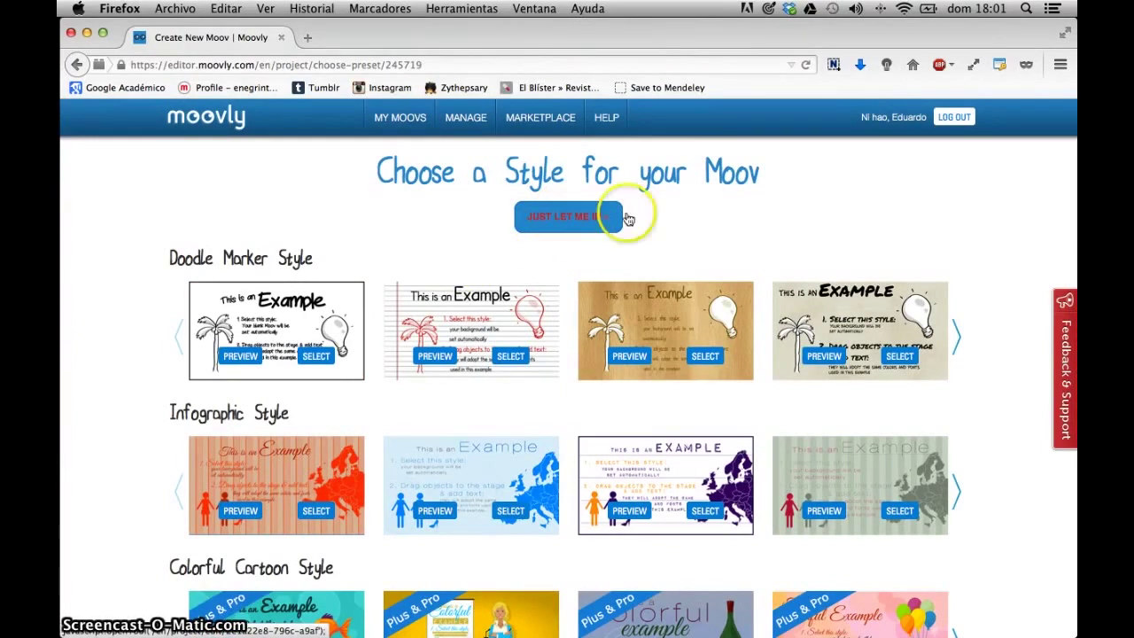
scroll(702, 222, "down", 5)
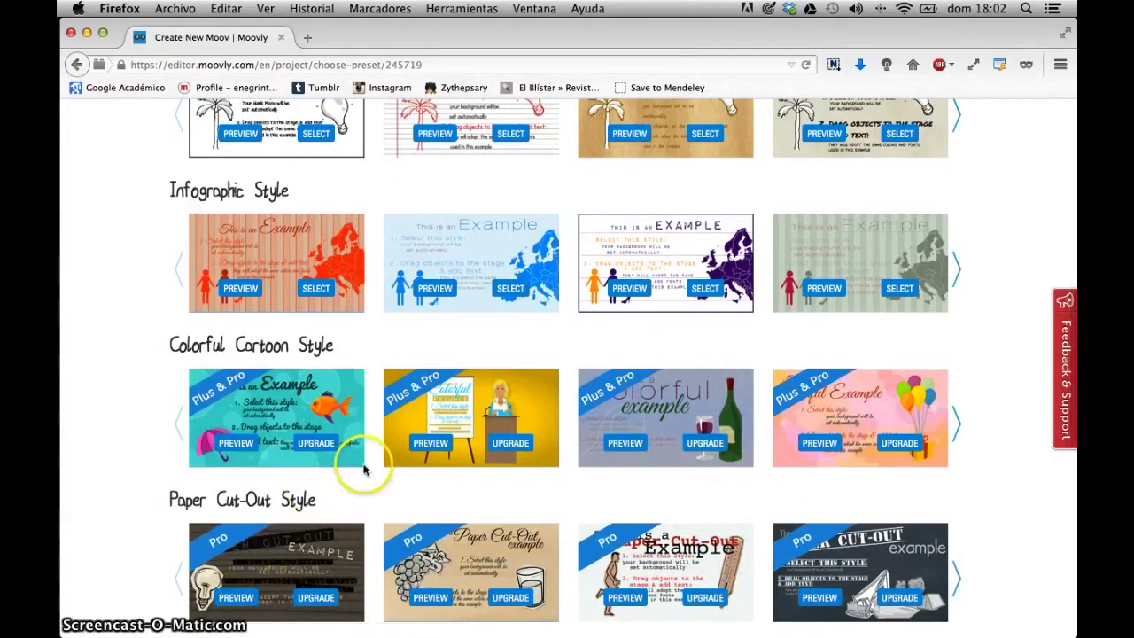
scroll(356, 457, "up", 3)
scroll(363, 470, "up", 1)
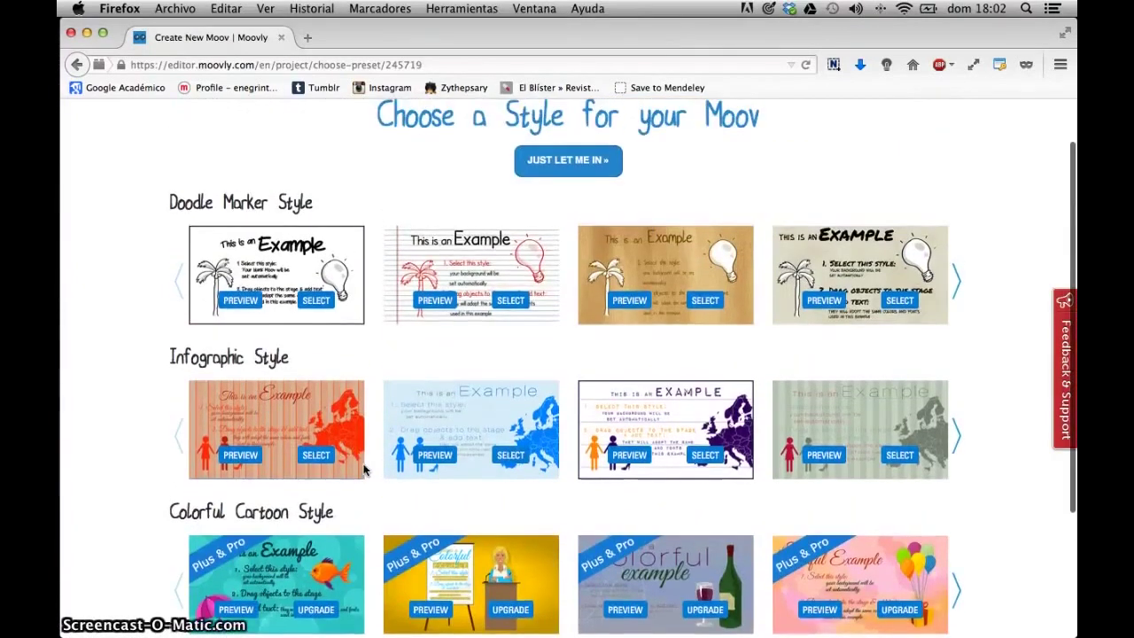
scroll(363, 470, "up", 1)
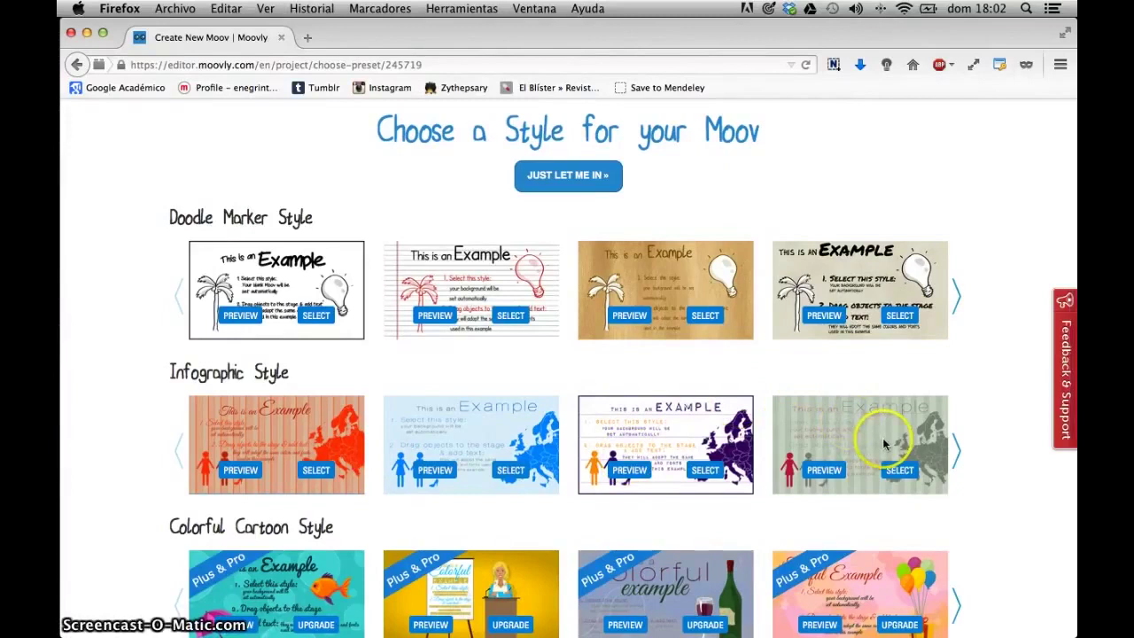
- Select the grey-green striped Infographic style for the Moov and quit the introductory tour in the editor
left_click(900, 470)
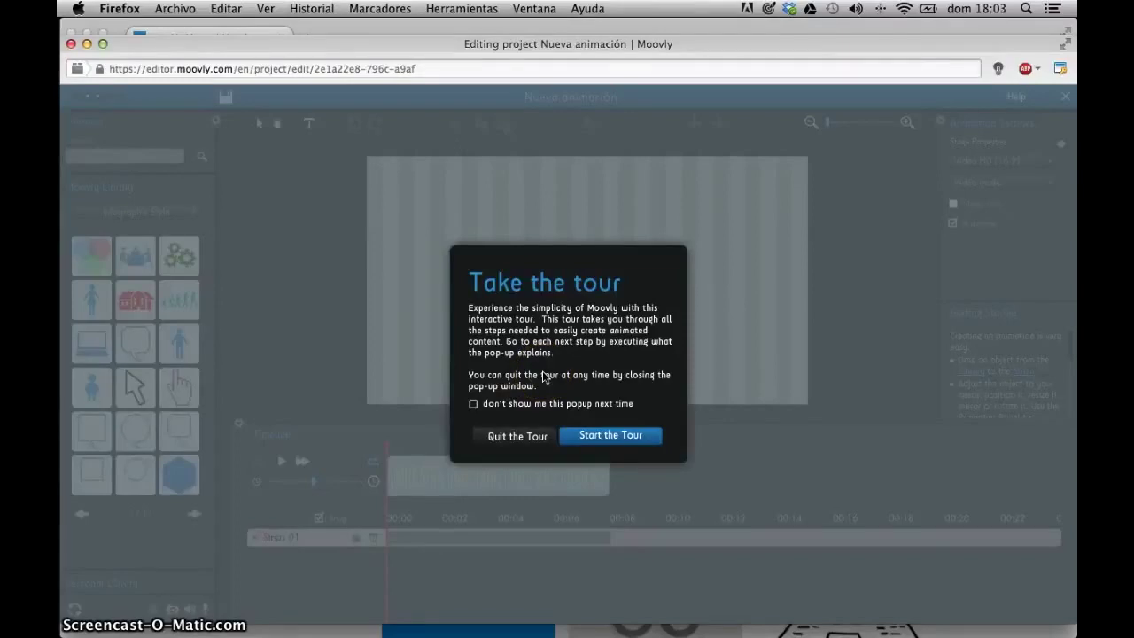
left_click(520, 437)
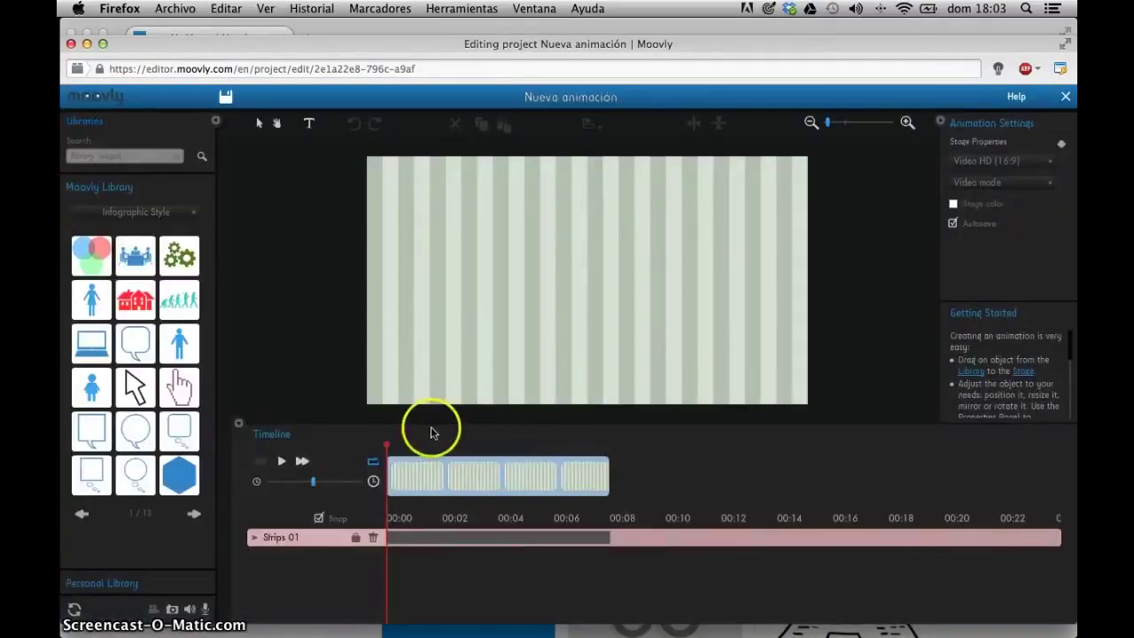
- Add the cogwheels object to the stage, enlarge it to about twice its size and place it right of the centre
left_click_drag(387, 449, 323, 443)
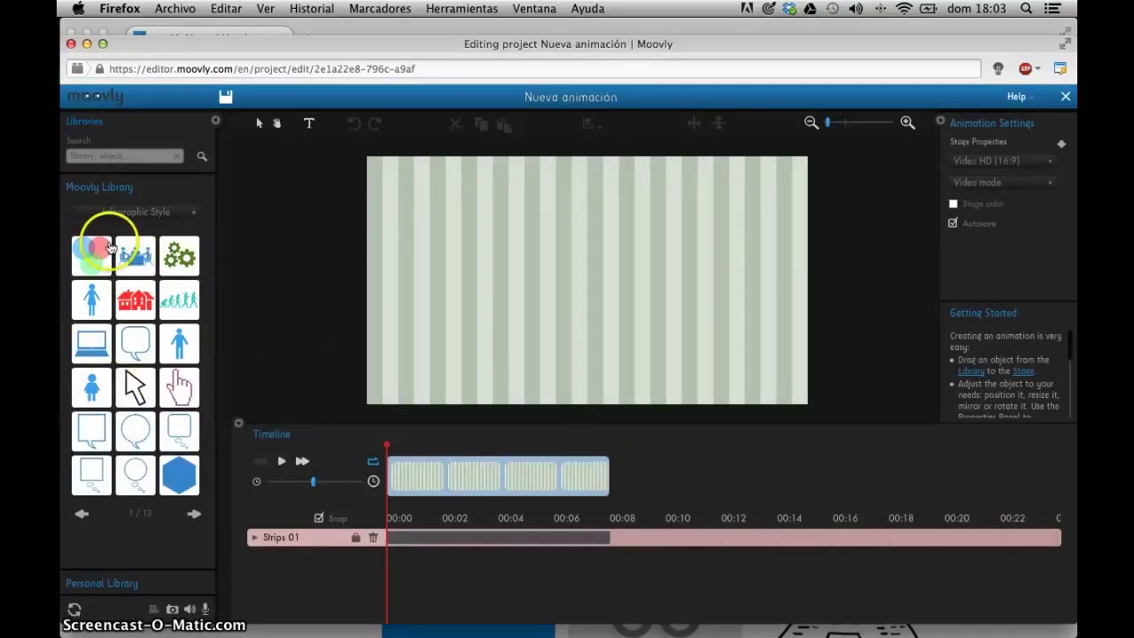
mouse_move(104, 259)
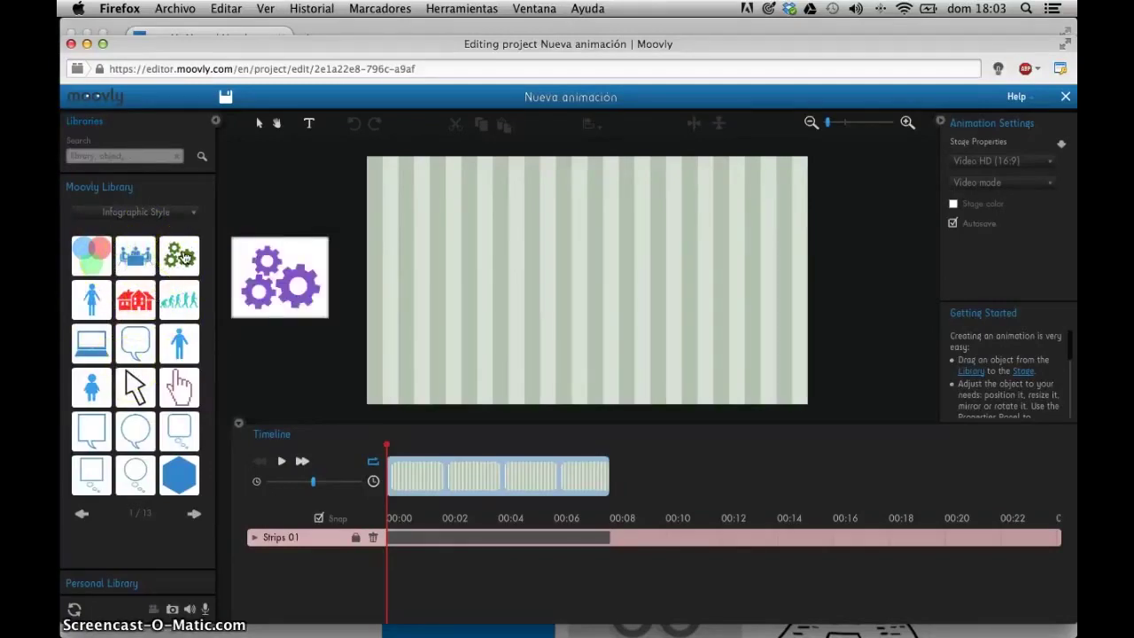
left_click_drag(184, 257, 450, 270)
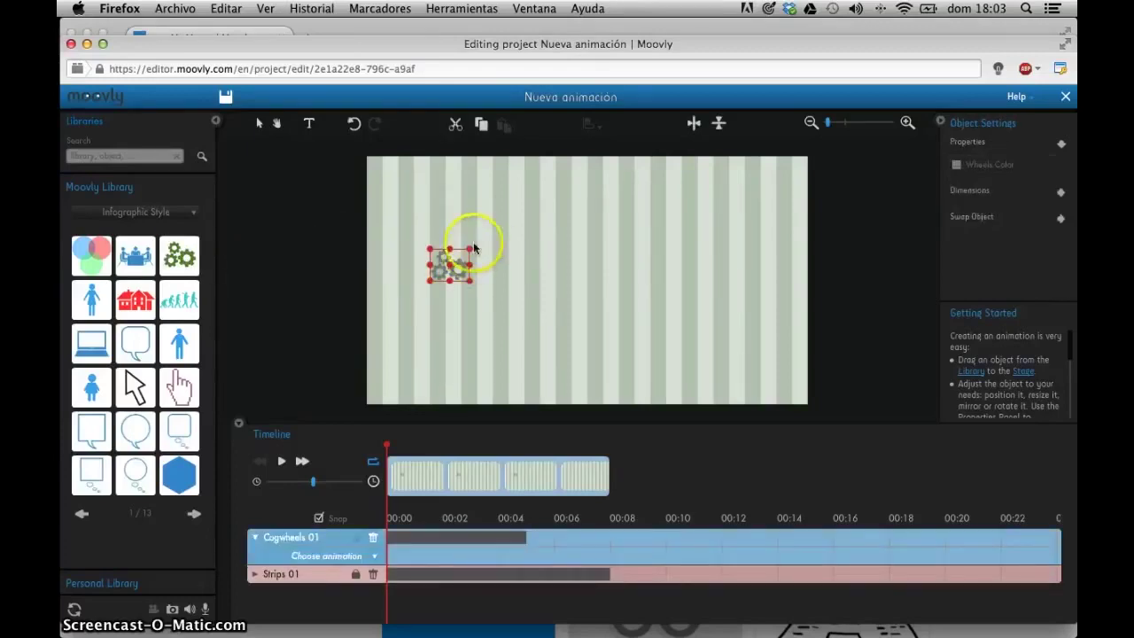
left_click_drag(472, 248, 529, 203)
left_click_drag(493, 236, 716, 274)
left_click(725, 264)
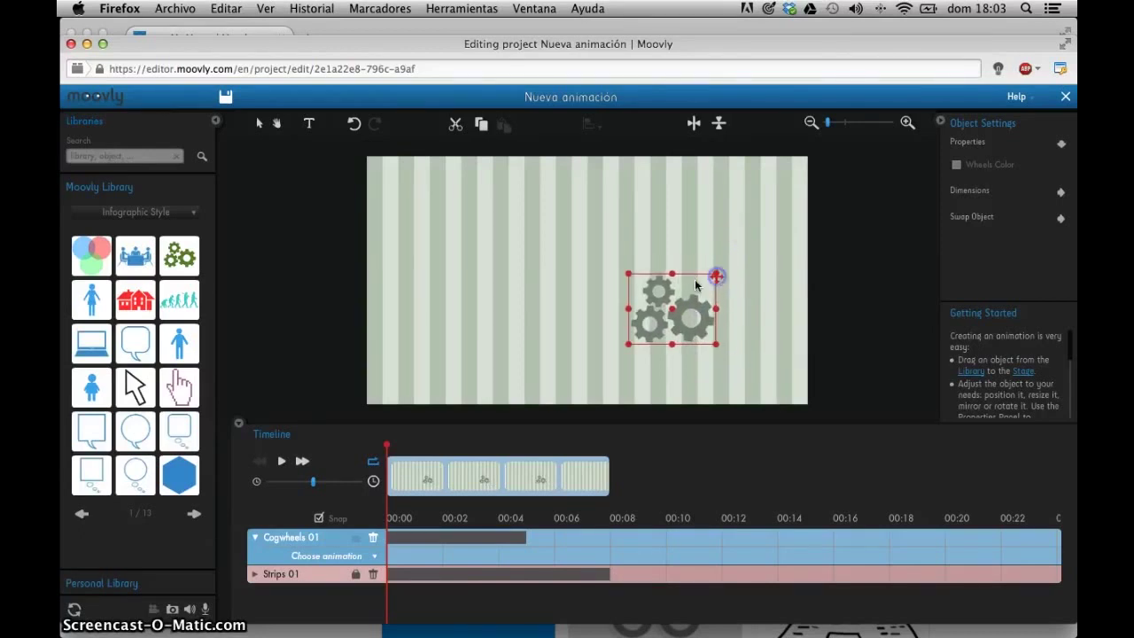
- Preview the animation, move the cogwheels to the stage's lower-left corner and return the playhead to the start
left_click(281, 464)
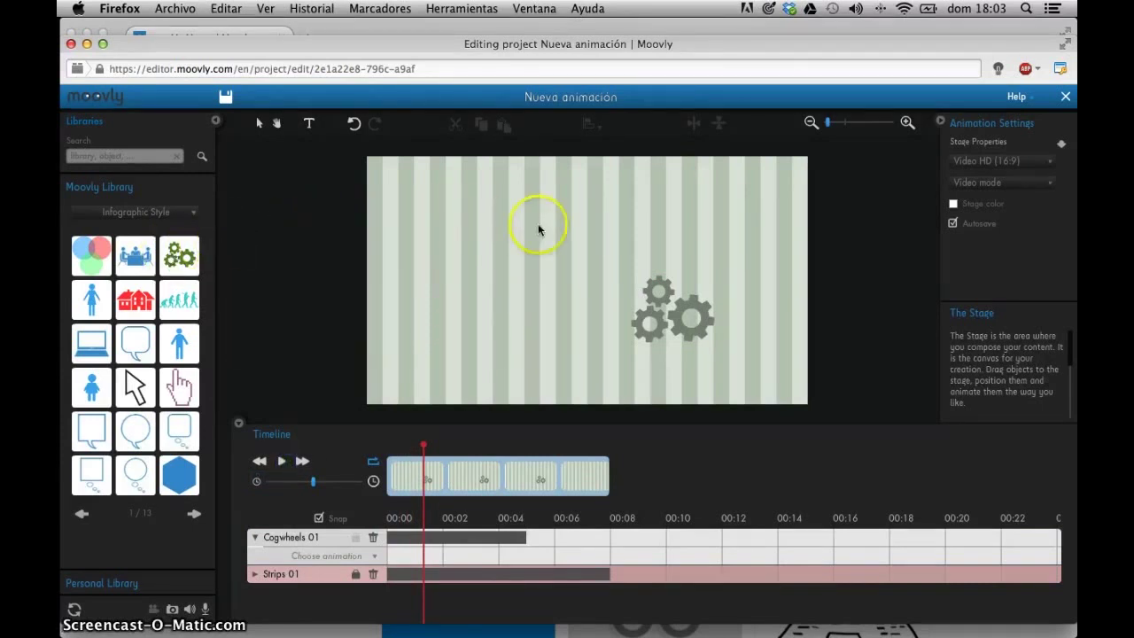
left_click(658, 314)
left_click_drag(688, 304, 446, 326)
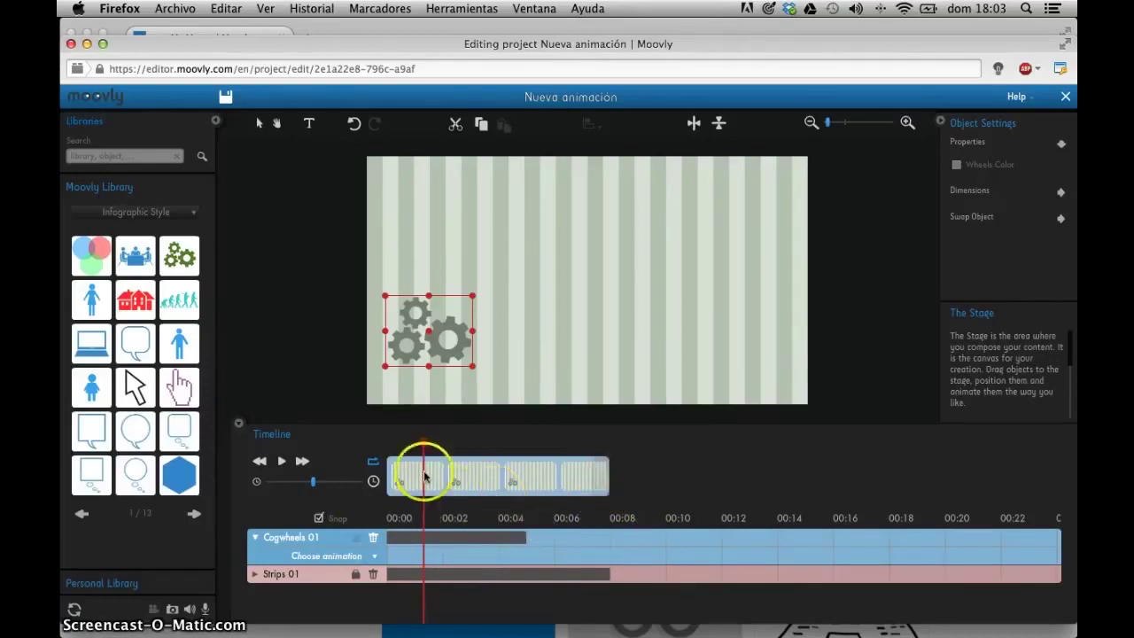
left_click_drag(424, 443, 373, 450)
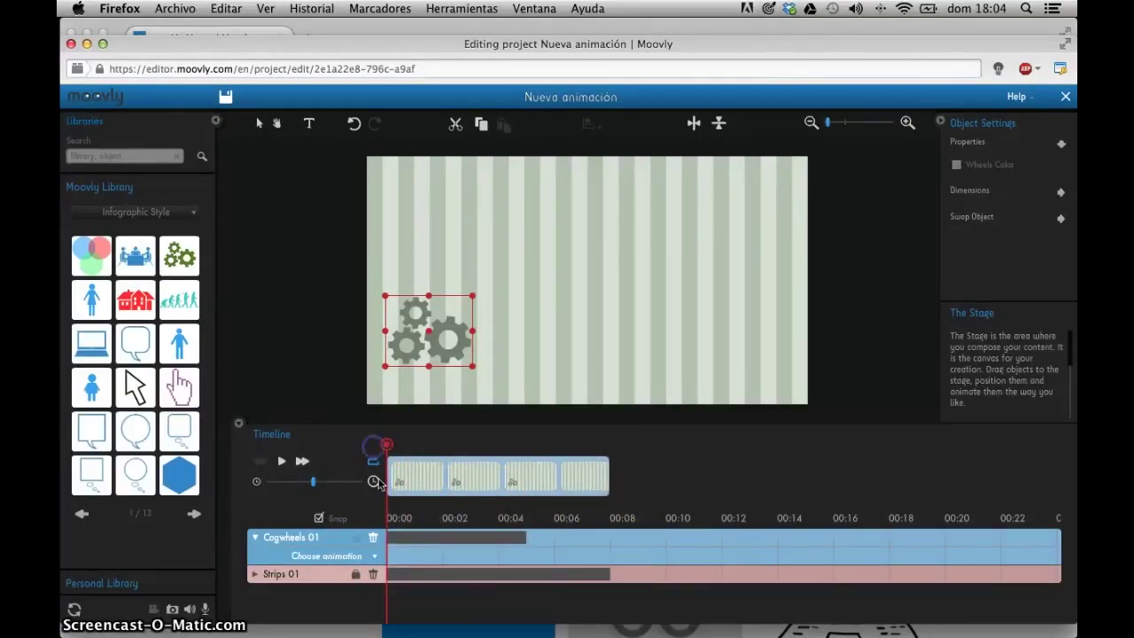
- Scrub the timeline and add a talk balloon near the upper middle of the stage, starting at about 00:02
left_click_drag(387, 450, 670, 448)
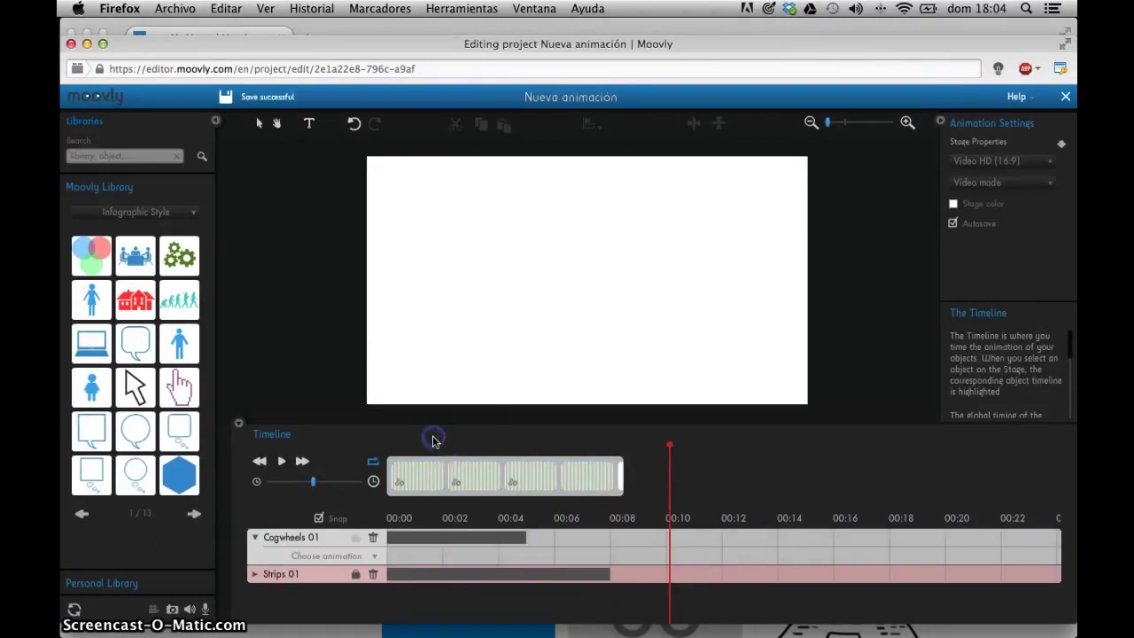
mouse_move(590, 469)
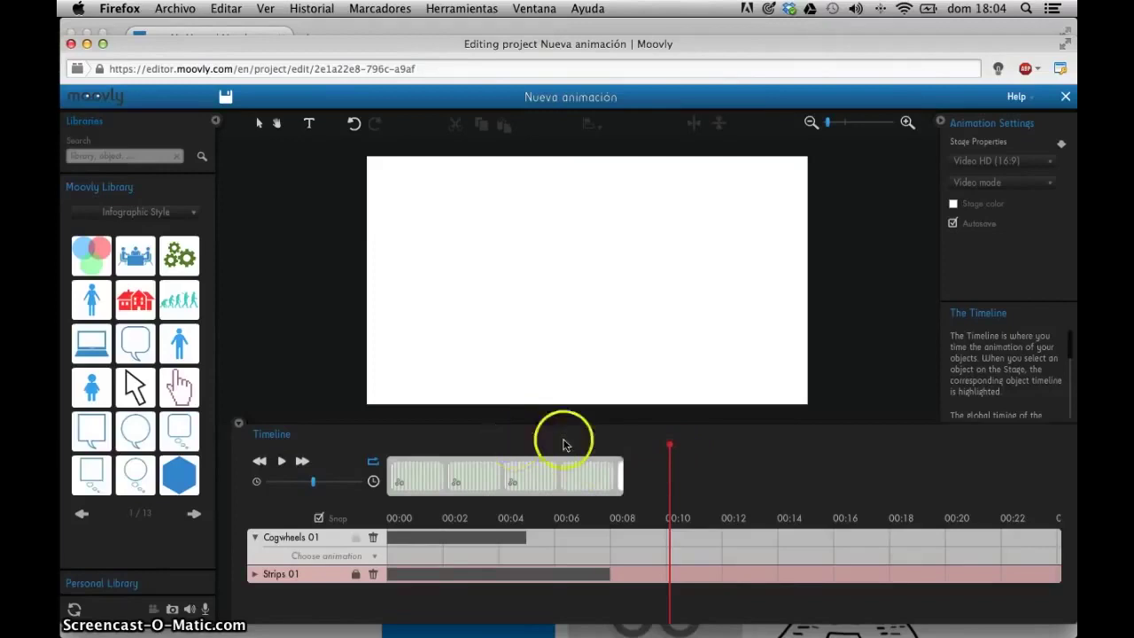
left_click_drag(667, 449, 453, 435)
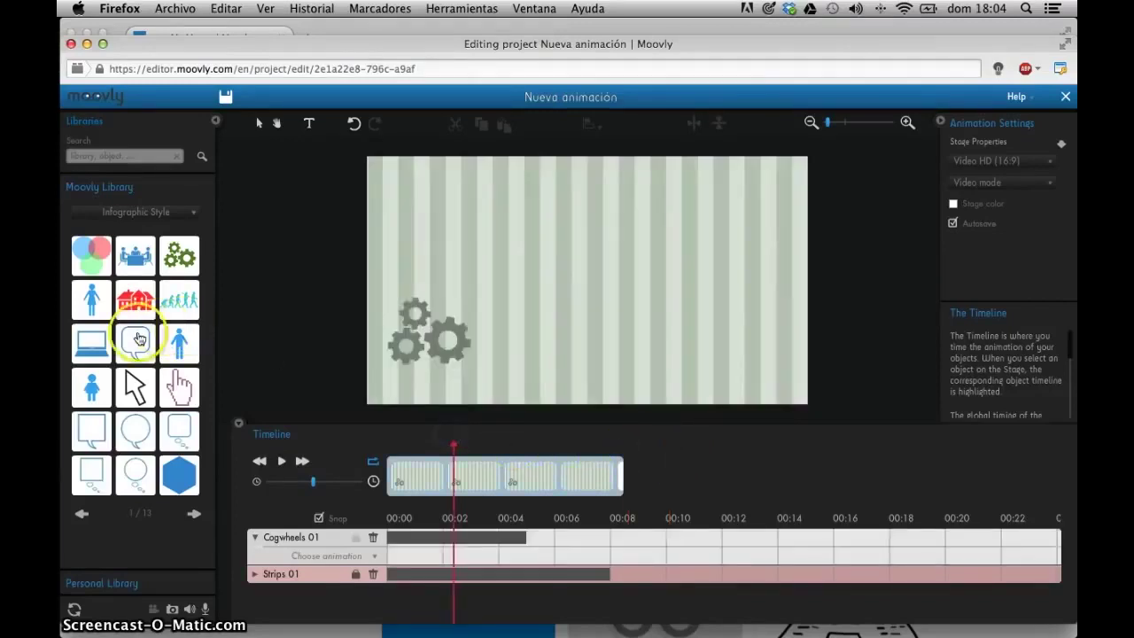
left_click_drag(137, 342, 595, 256)
left_click_drag(316, 527, 292, 538)
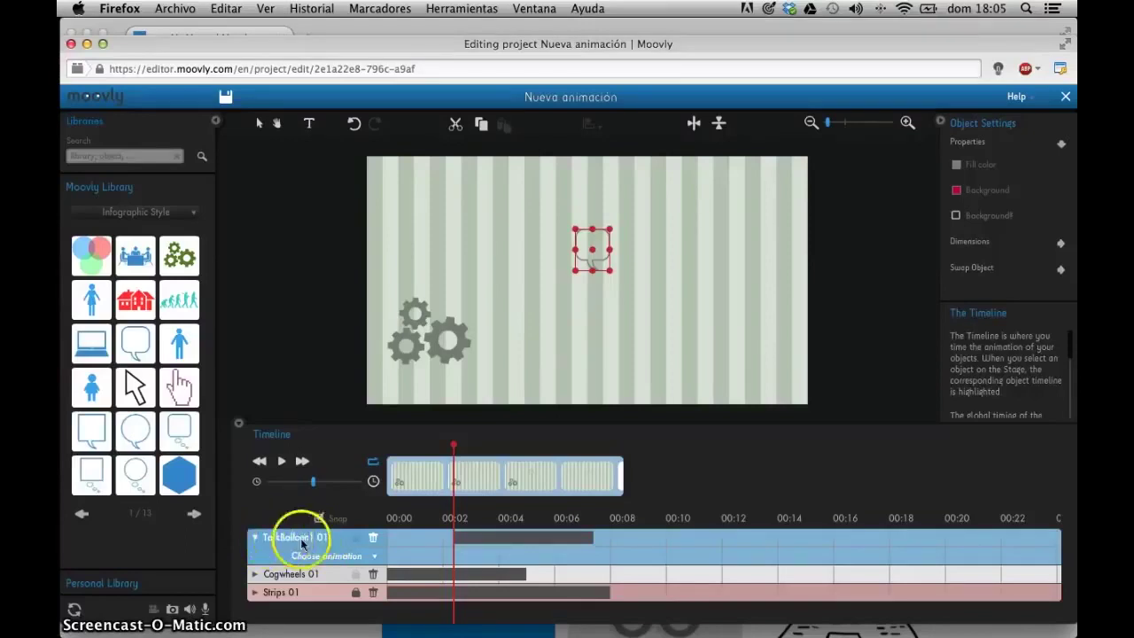
left_click(255, 537)
left_click(256, 538)
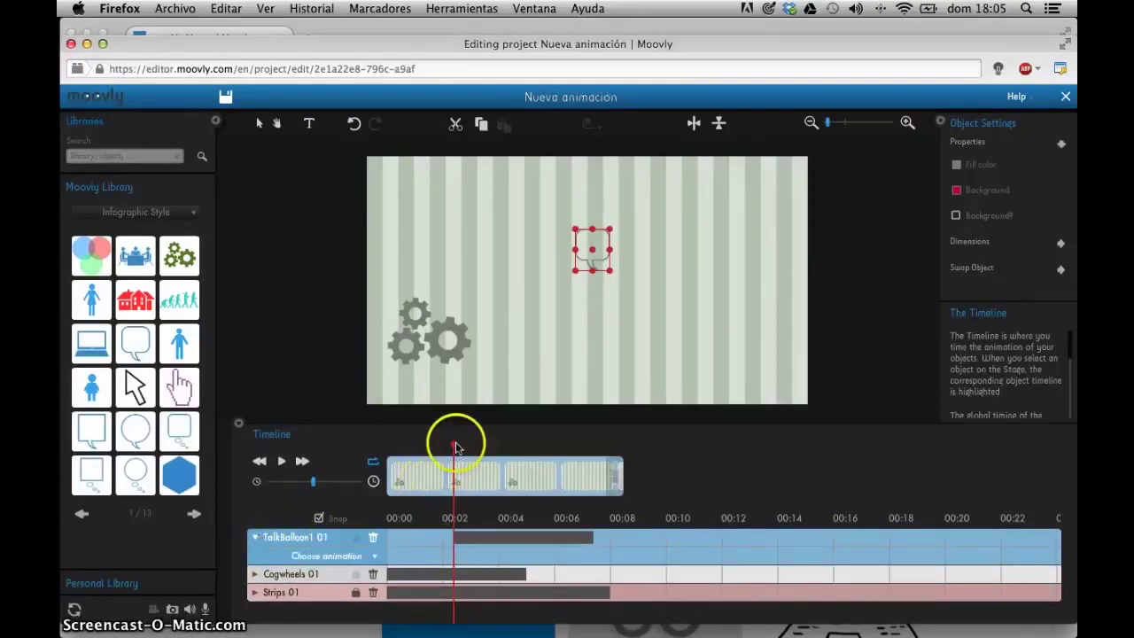
- Shift the talk balloon's timeline bar to the start of the animation and play it from the beginning
left_click_drag(456, 447, 435, 462)
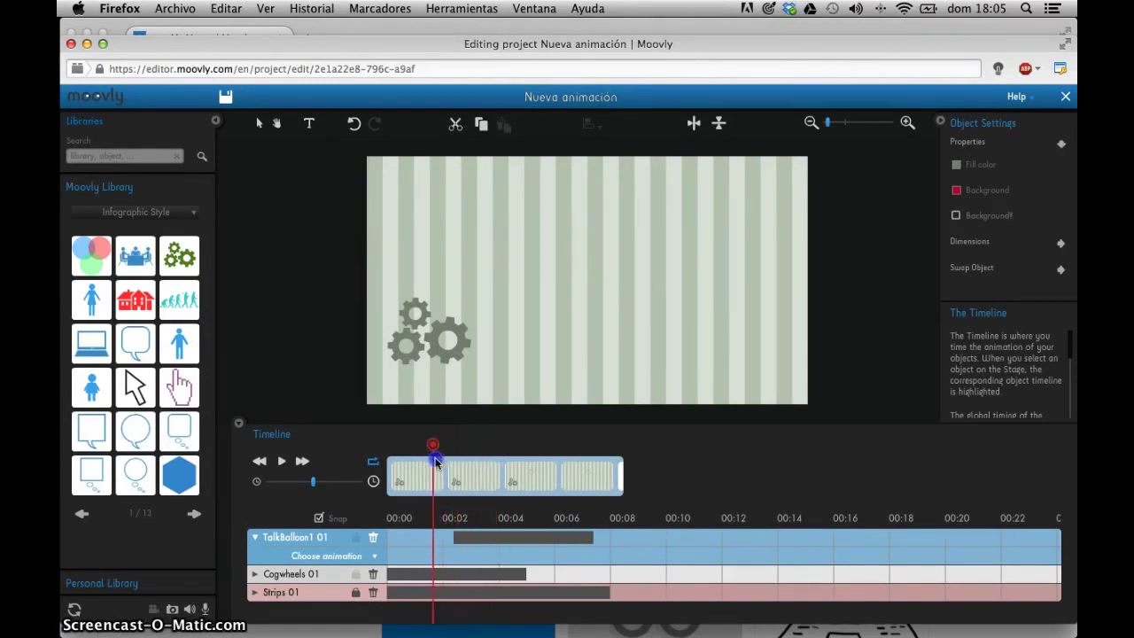
left_click(494, 536)
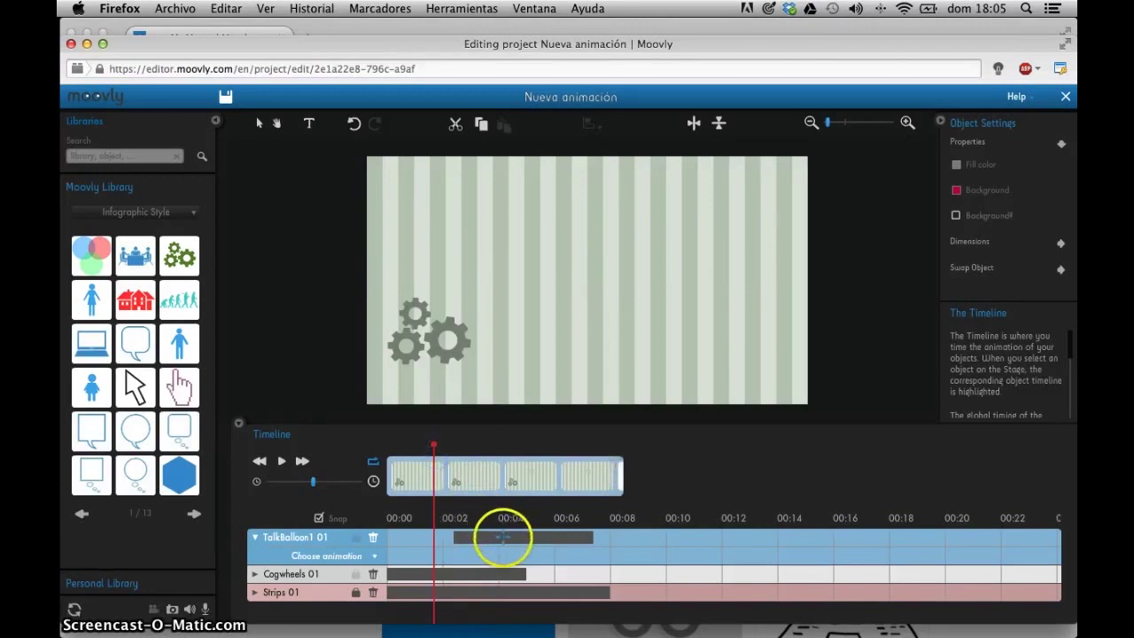
left_click(502, 536)
mouse_move(465, 538)
left_mouse_down()
mouse_move(535, 537)
mouse_move(481, 541)
left_mouse_up()
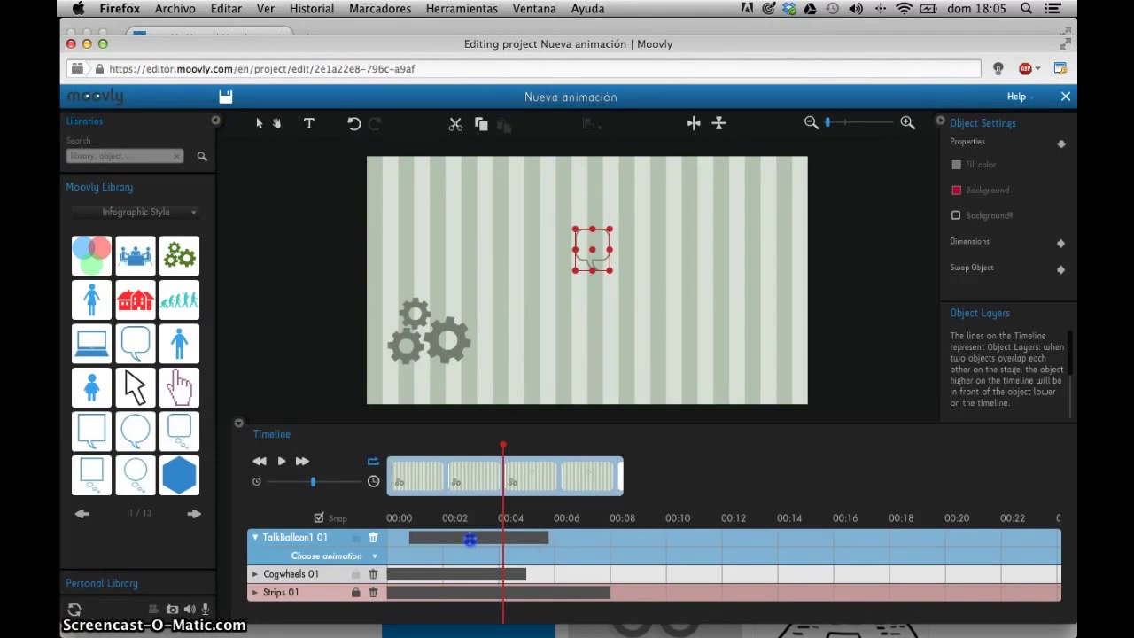
left_click_drag(502, 445, 379, 443)
key("space")
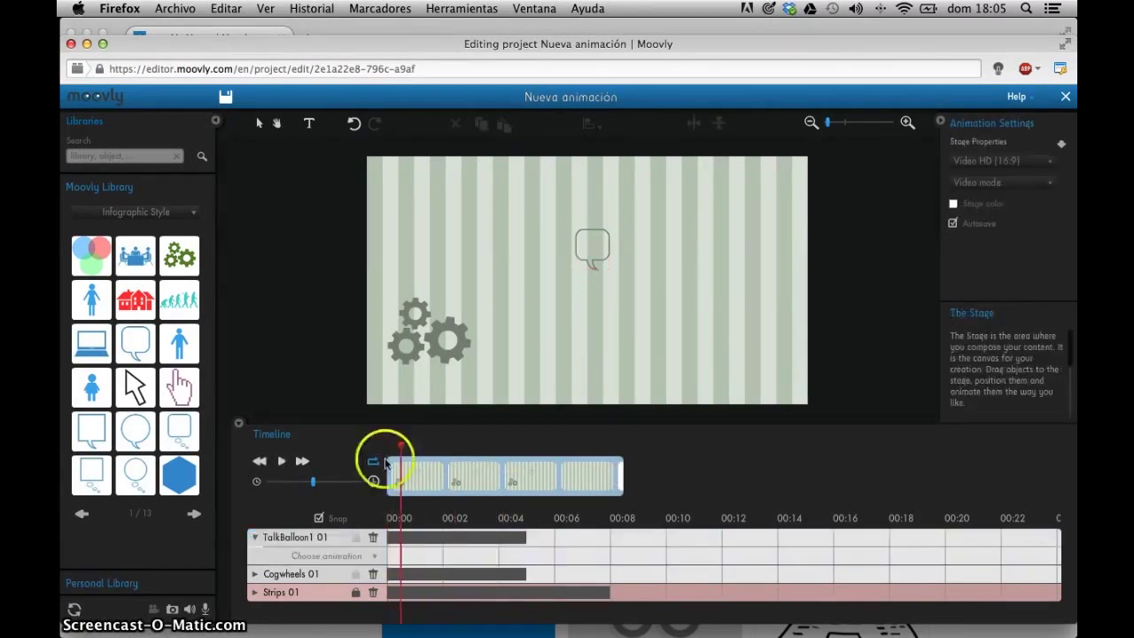
- Shift the talk balloon's timeline bar to start at about 00:07 and preview the playback
left_click_drag(438, 538, 629, 538)
left_click(518, 512)
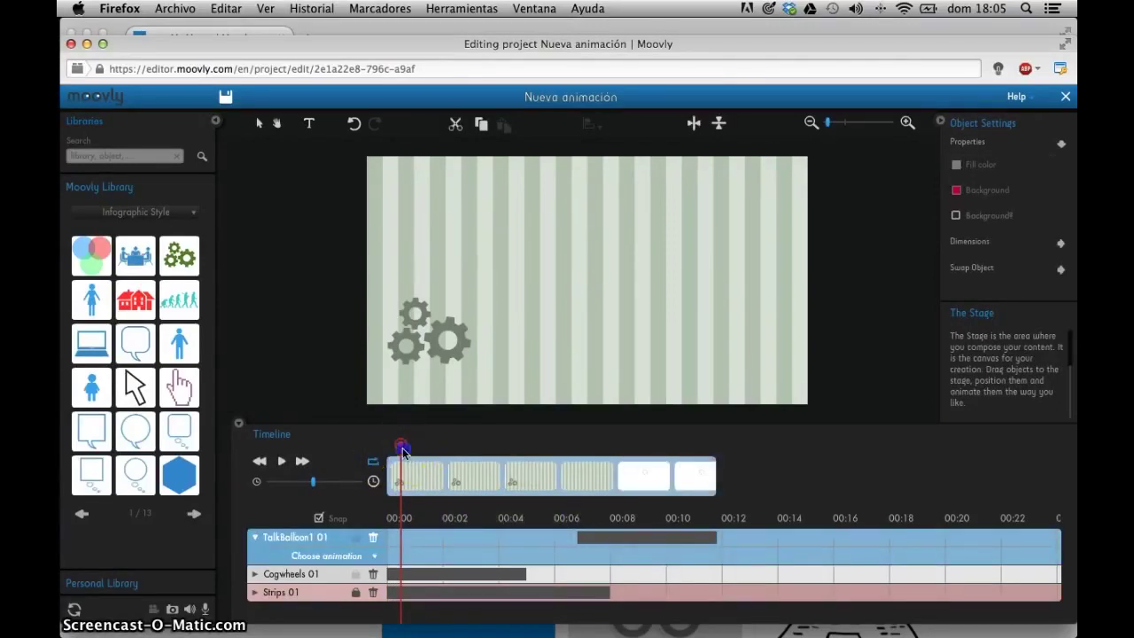
left_click_drag(410, 451, 469, 450)
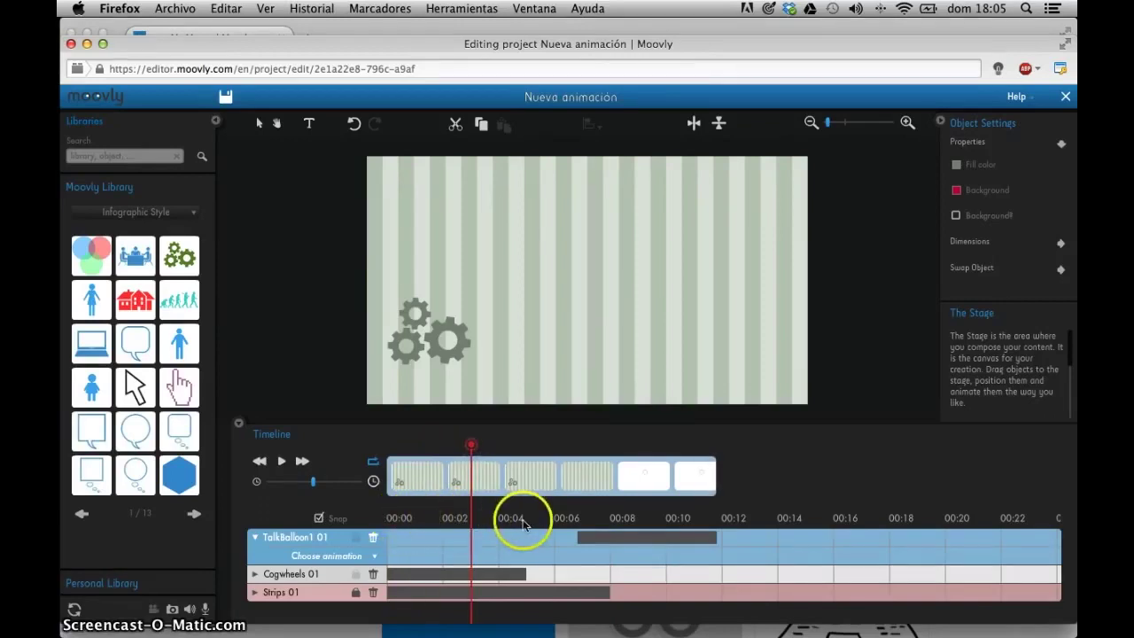
left_click(472, 449)
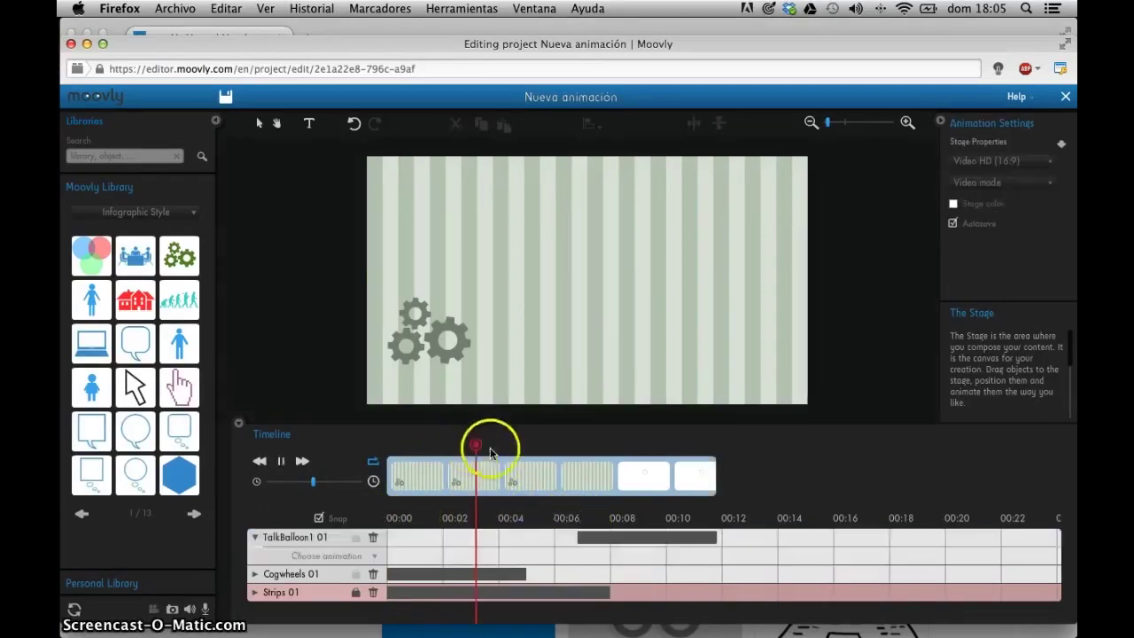
- Shift the talk balloon's bar to start shortly after 00:04, trim its end to 00:06 and preview the timing
left_click_drag(615, 535, 548, 534)
left_click(577, 445)
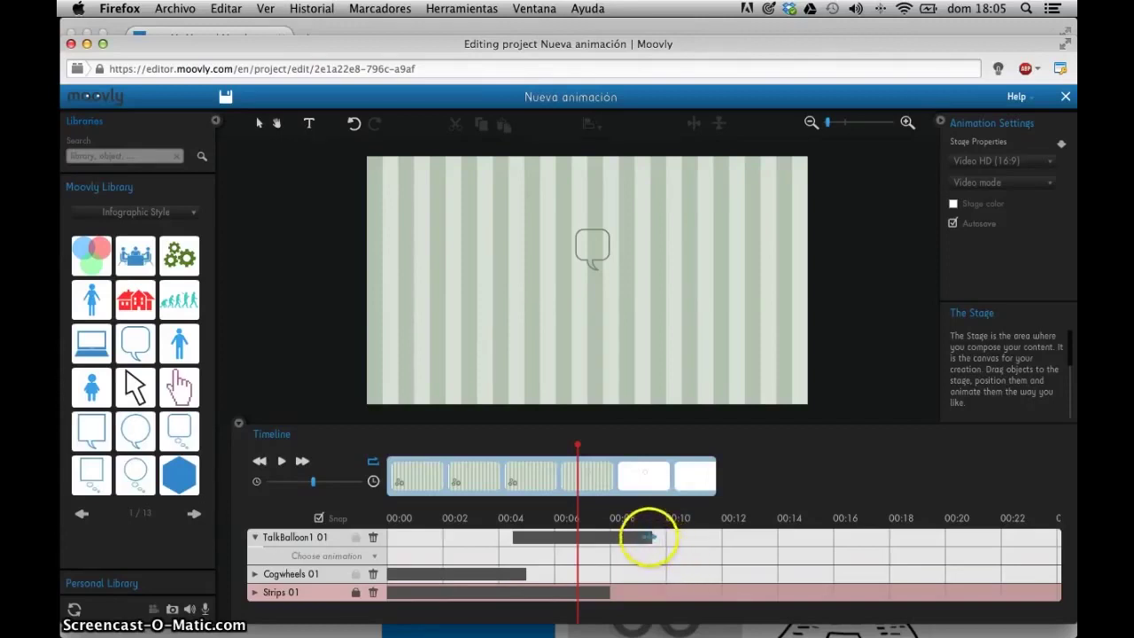
left_click_drag(653, 537, 558, 539)
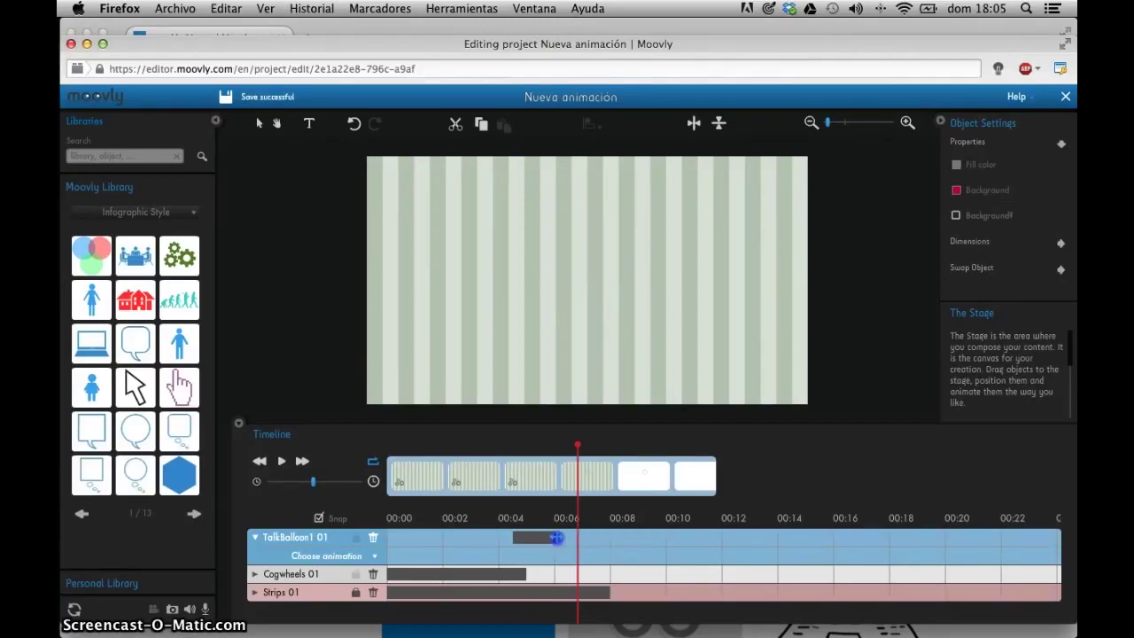
left_click_drag(576, 446, 499, 448)
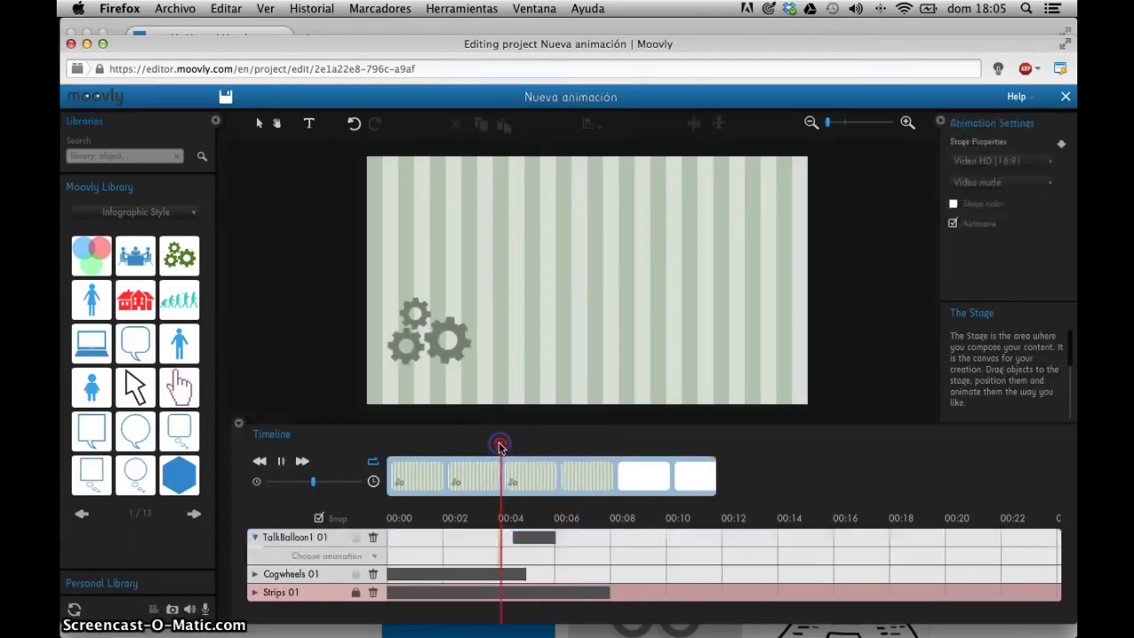
mouse_move(679, 476)
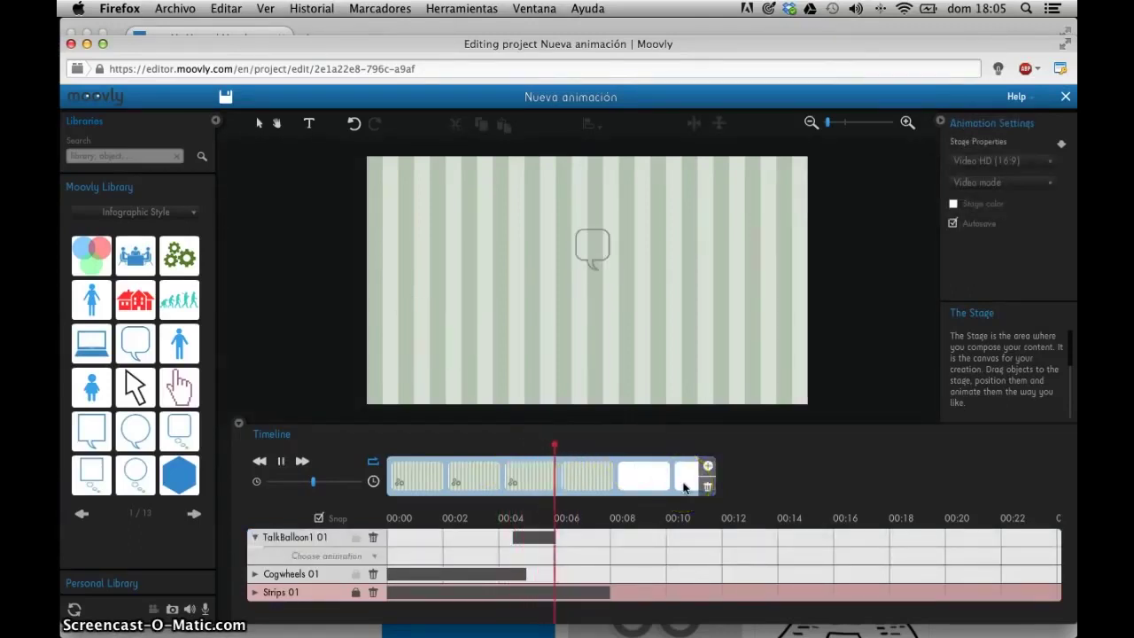
- Stop the playback and apply the Present Hand In animation to the talk balloon
left_click(494, 520)
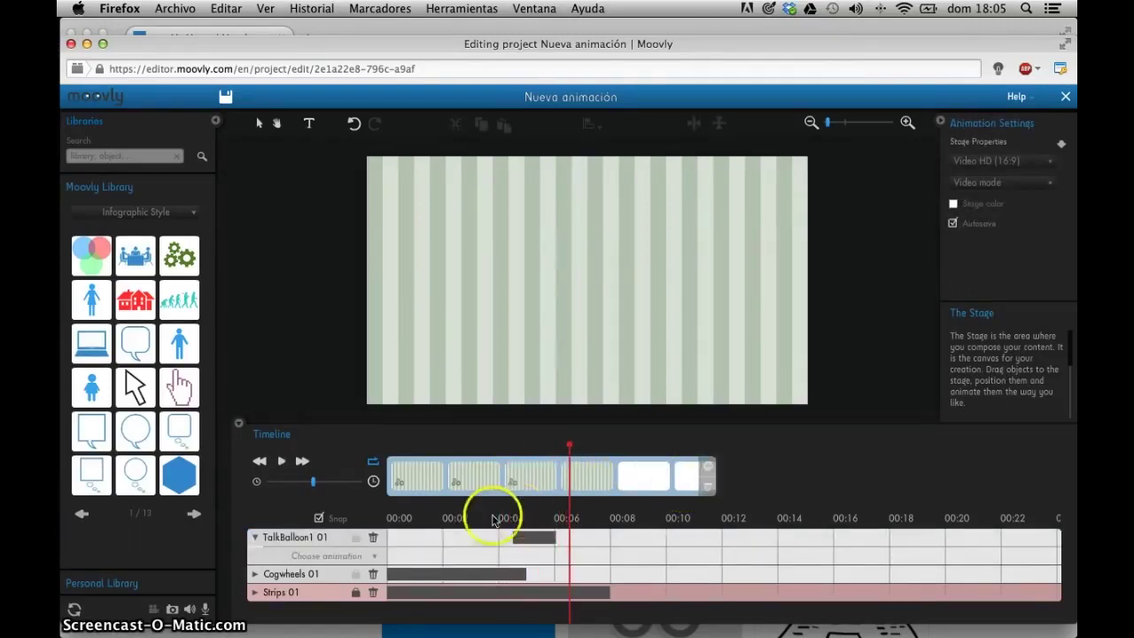
left_click(255, 538)
left_click(254, 538)
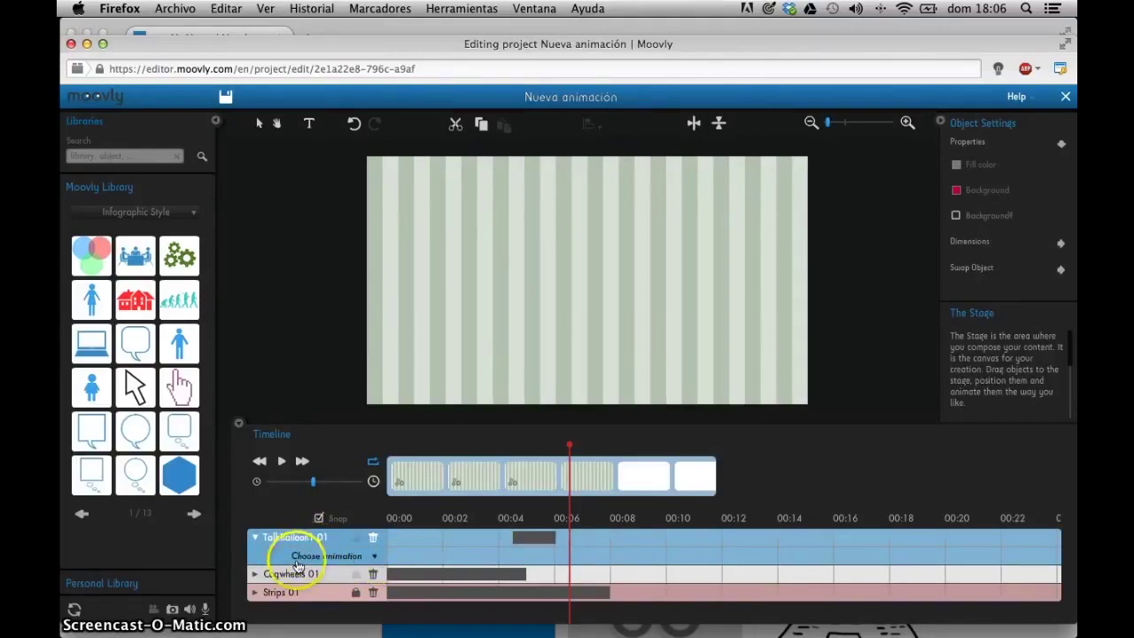
left_click(374, 560)
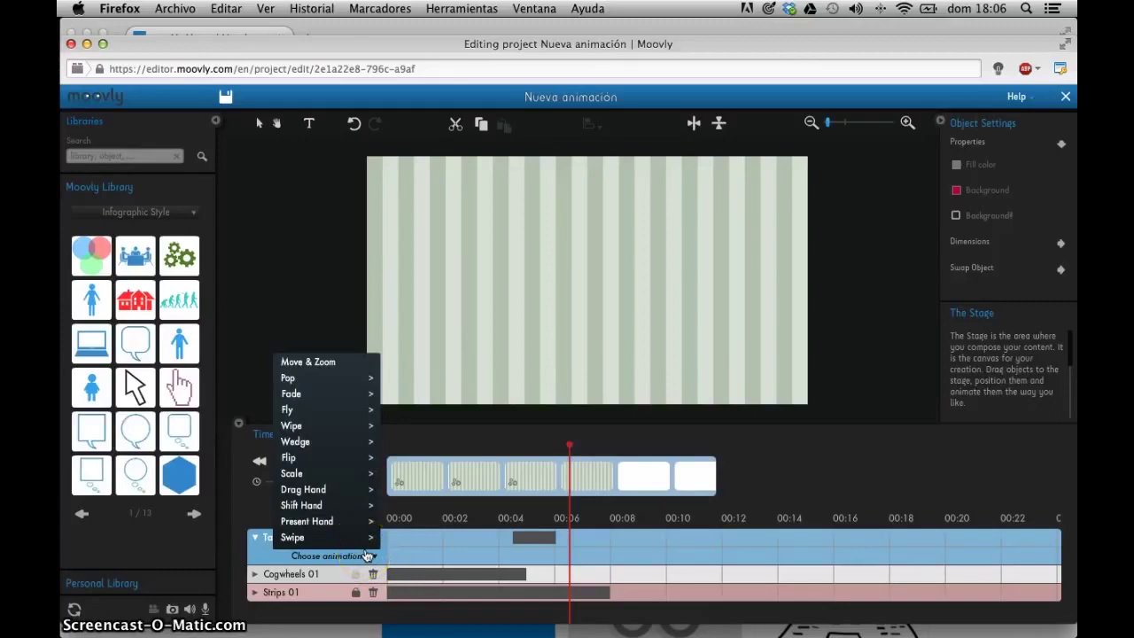
mouse_move(310, 451)
mouse_move(318, 423)
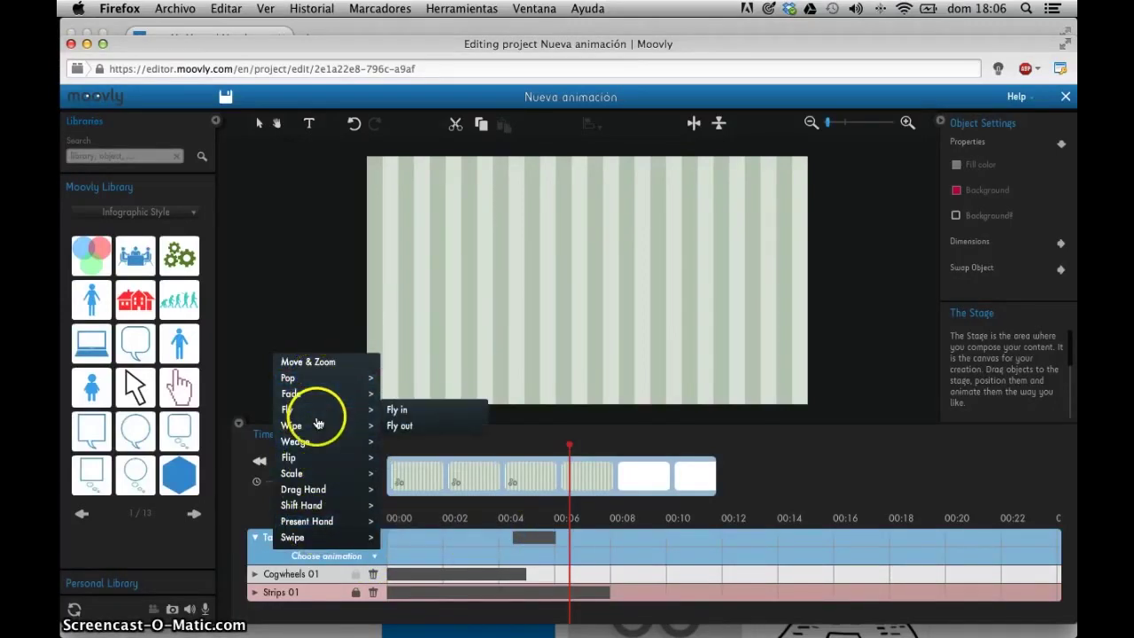
mouse_move(301, 521)
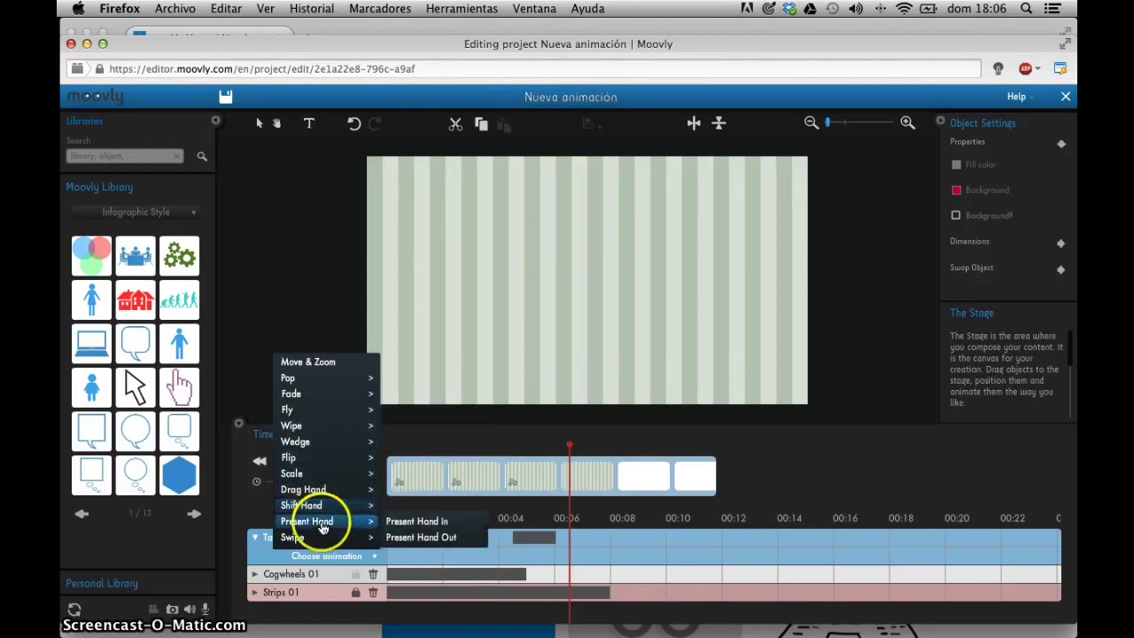
left_click(399, 523)
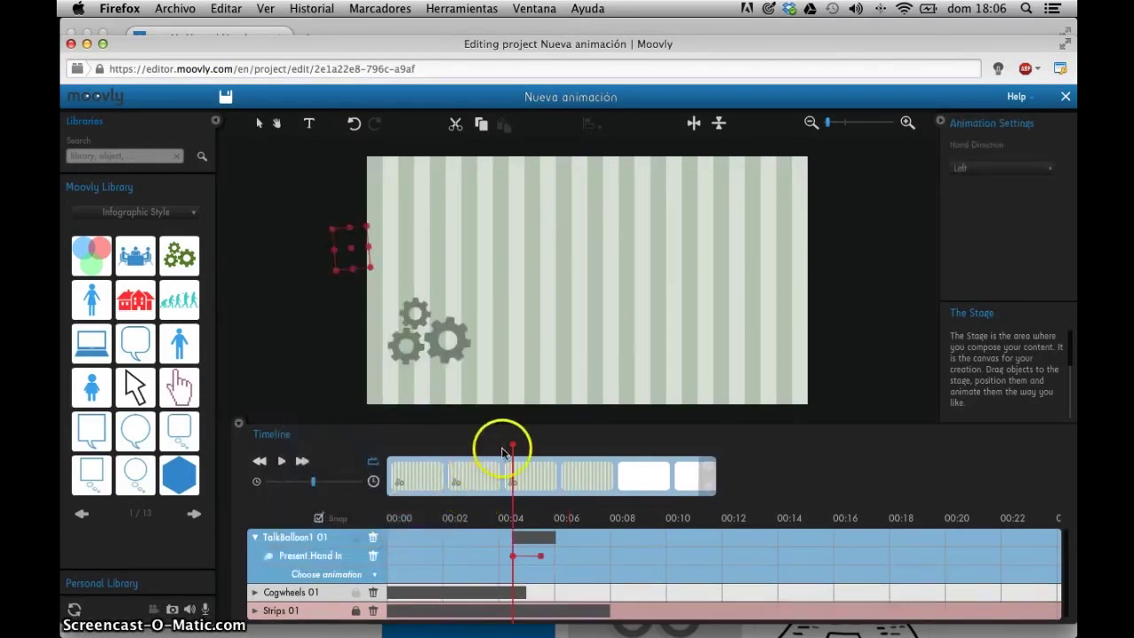
- Preview the talk balloon's hand animation around 00:04 and extend the balloon's timeline bar to about 00:14
key("space")
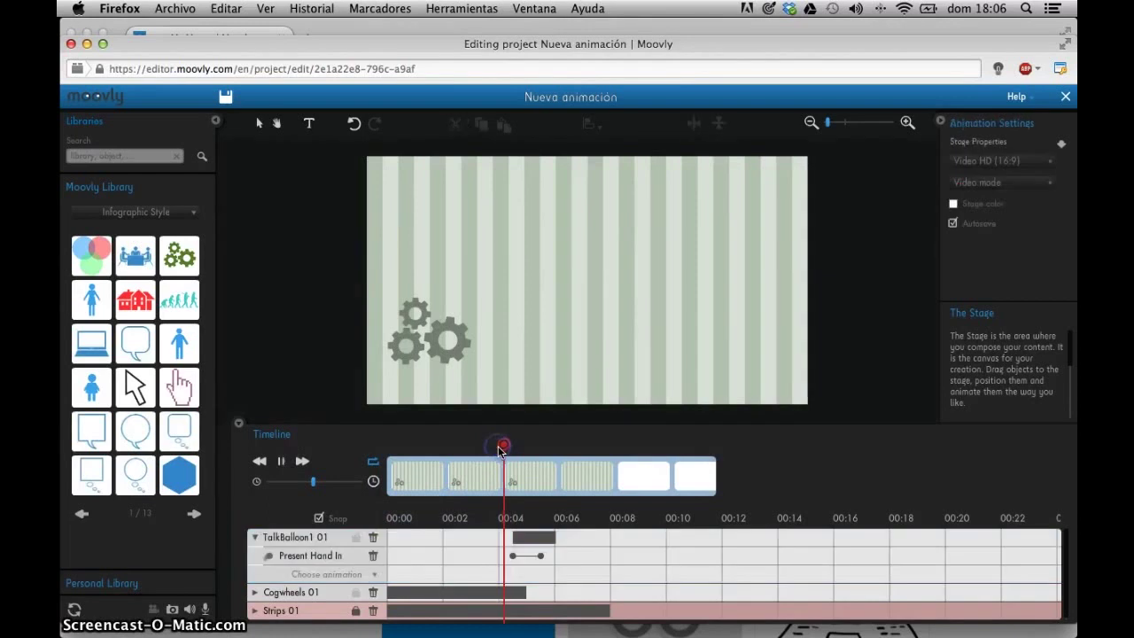
left_click(584, 450)
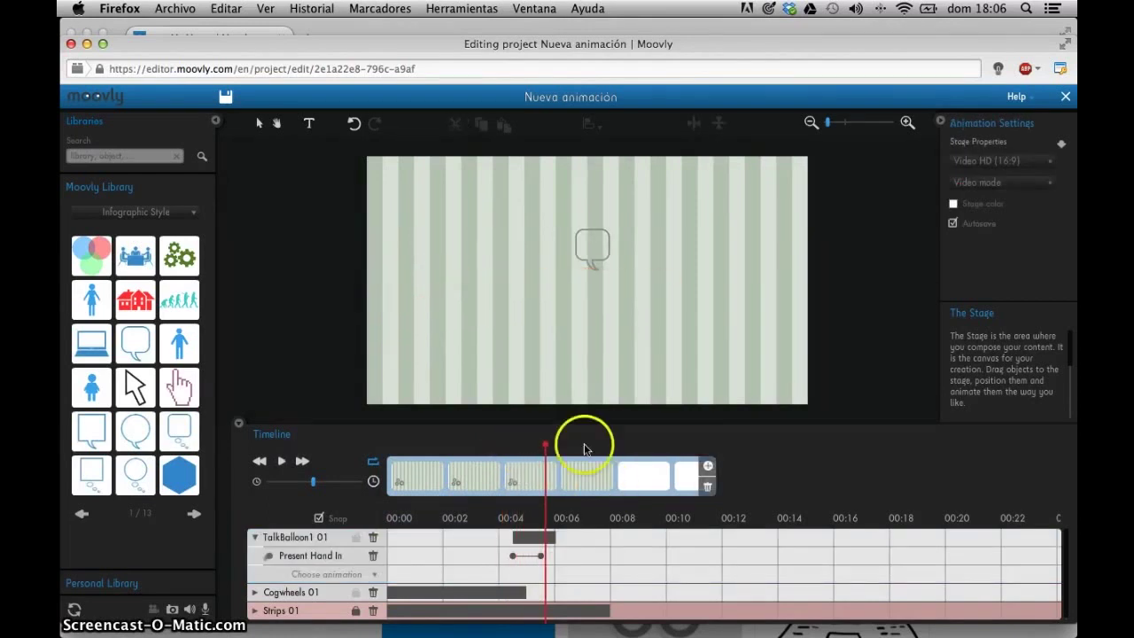
left_click(546, 445)
left_click_drag(546, 446, 506, 445)
key("space")
left_click(593, 500)
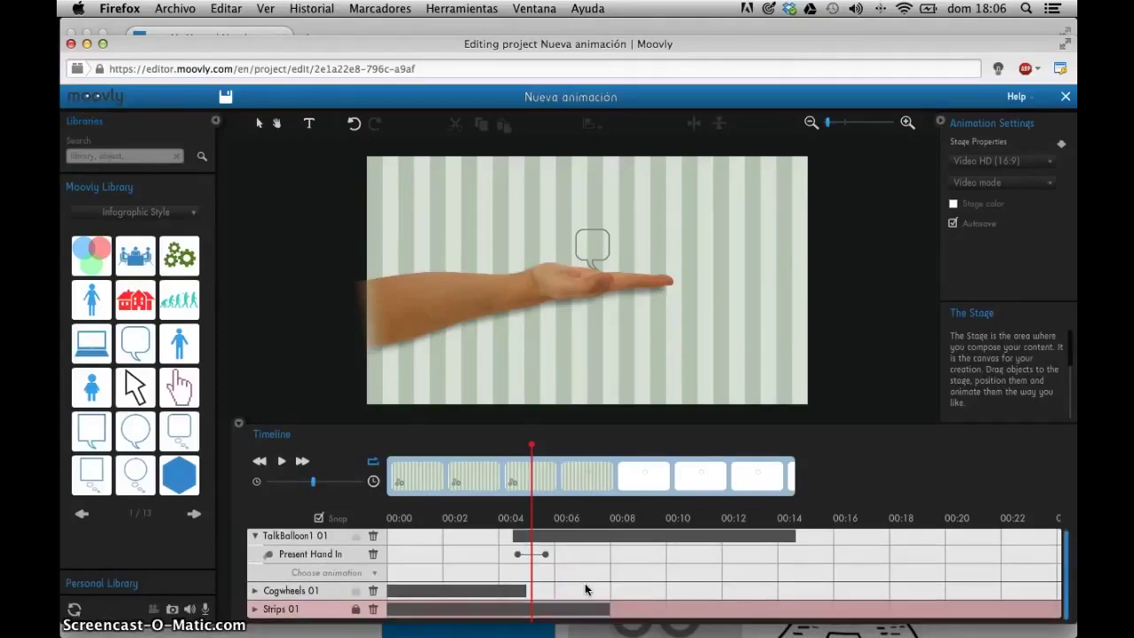
- Collapse the talk balloon's timeline row and add a cursor arrow to the lower middle of the stage
left_click(272, 537)
left_click(254, 538)
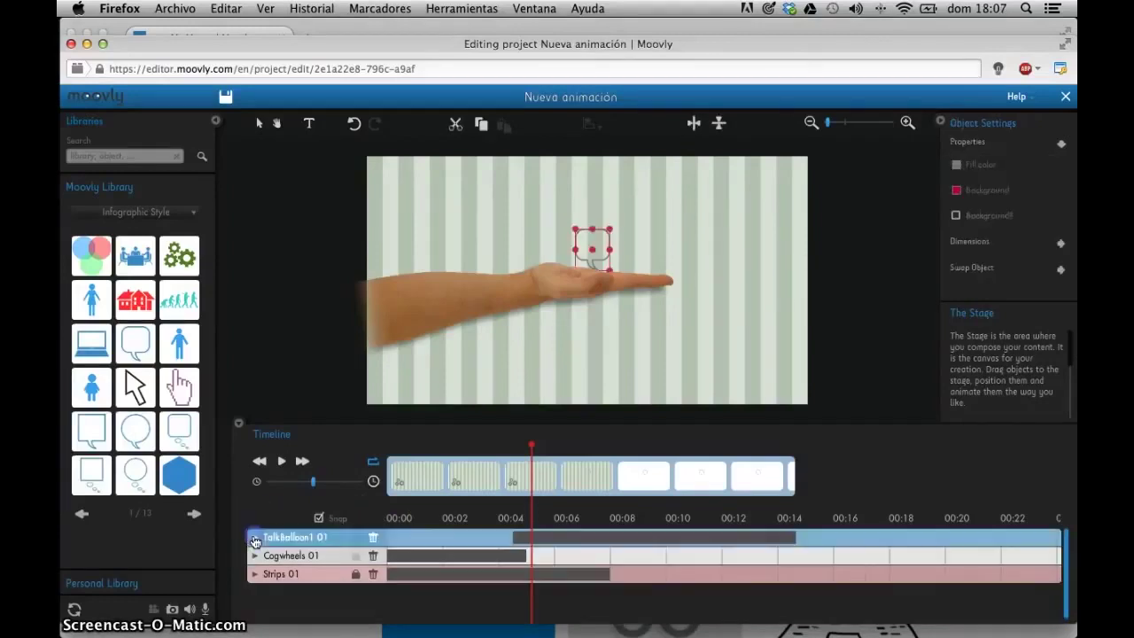
left_click_drag(255, 541, 254, 579)
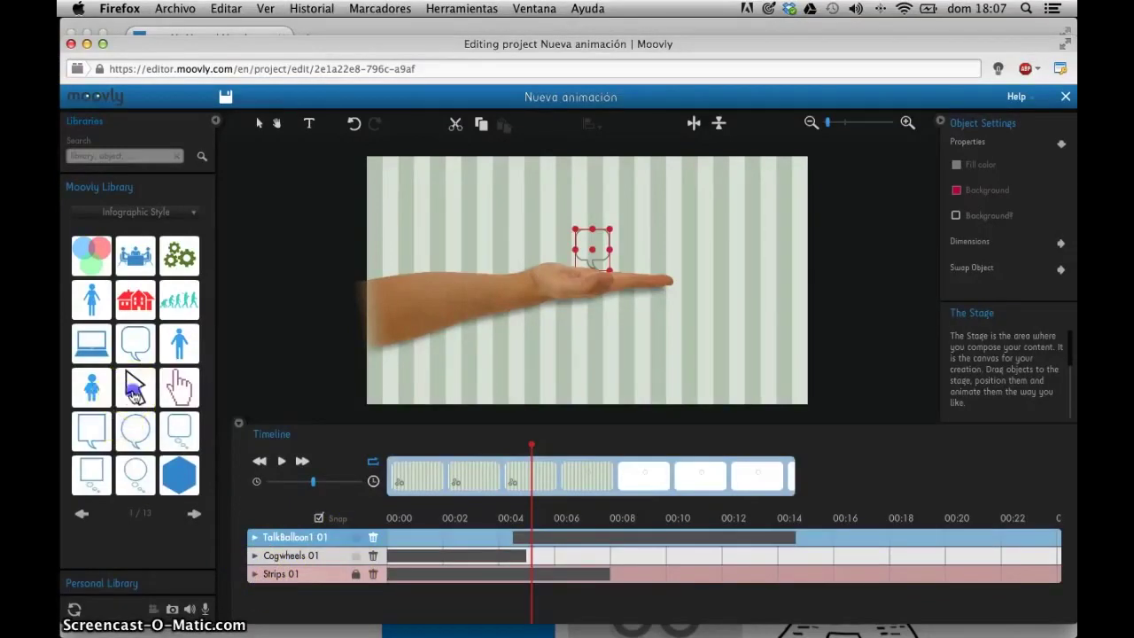
left_click_drag(613, 368, 613, 368)
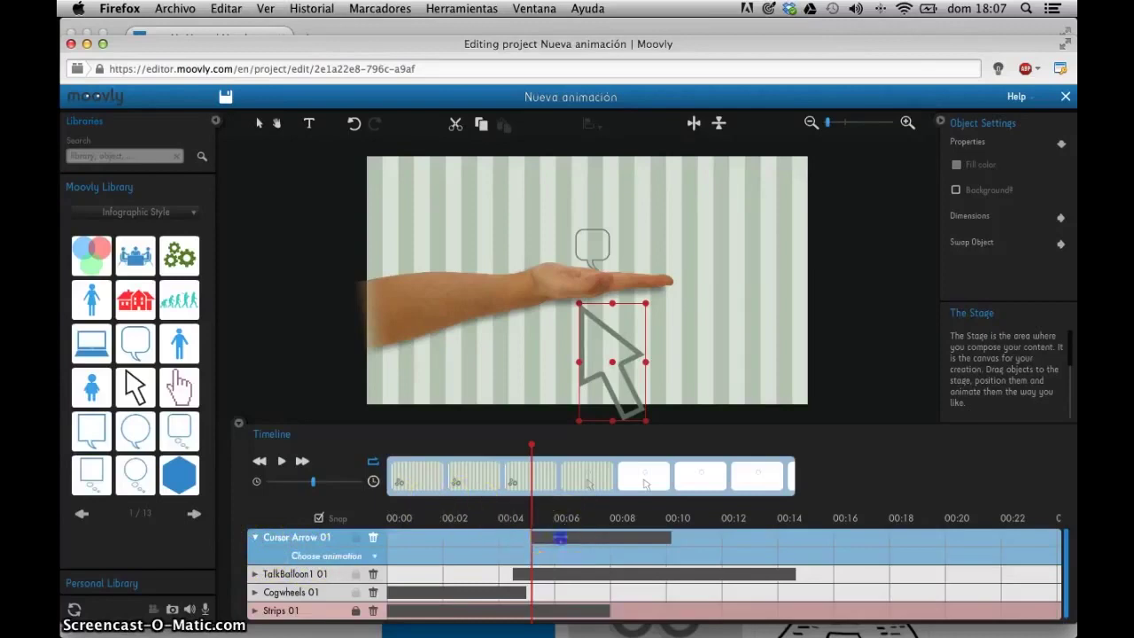
- Shift the cursor arrow's timeline bar to start at about 00:07 and preview the animation from about 00:02
left_click_drag(562, 537, 607, 538)
left_click_drag(534, 451, 435, 451)
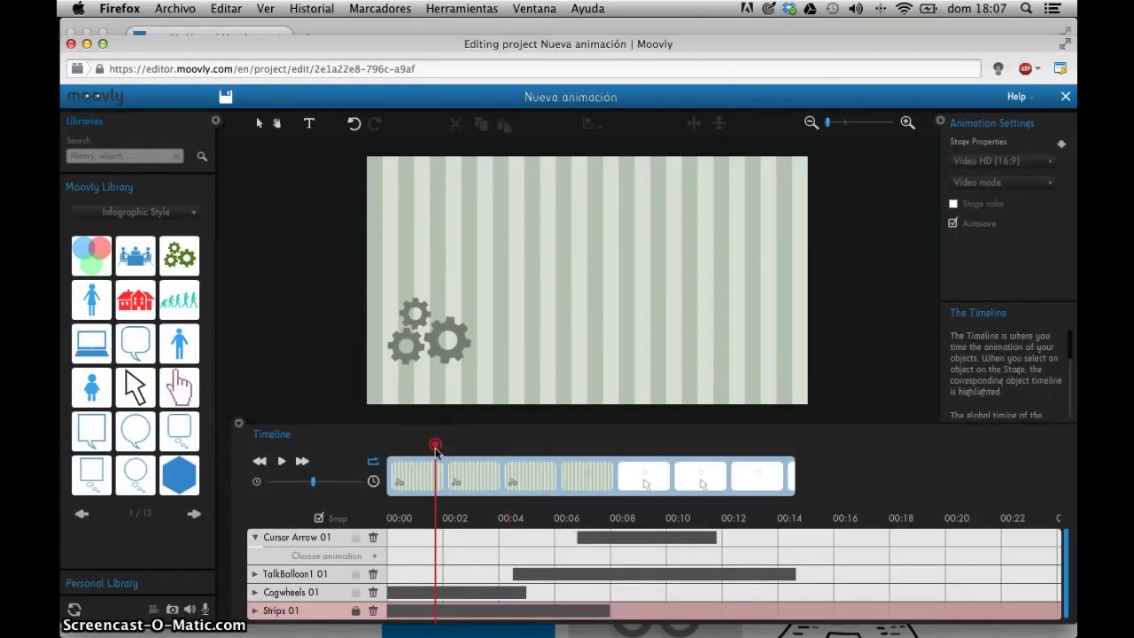
key("space")
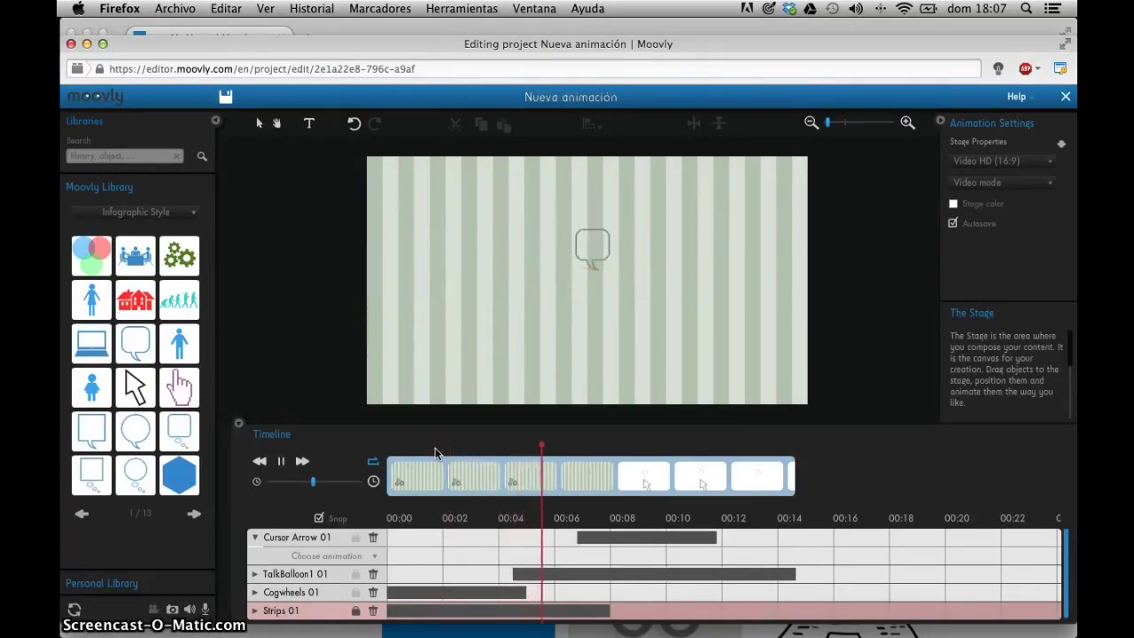
key("space")
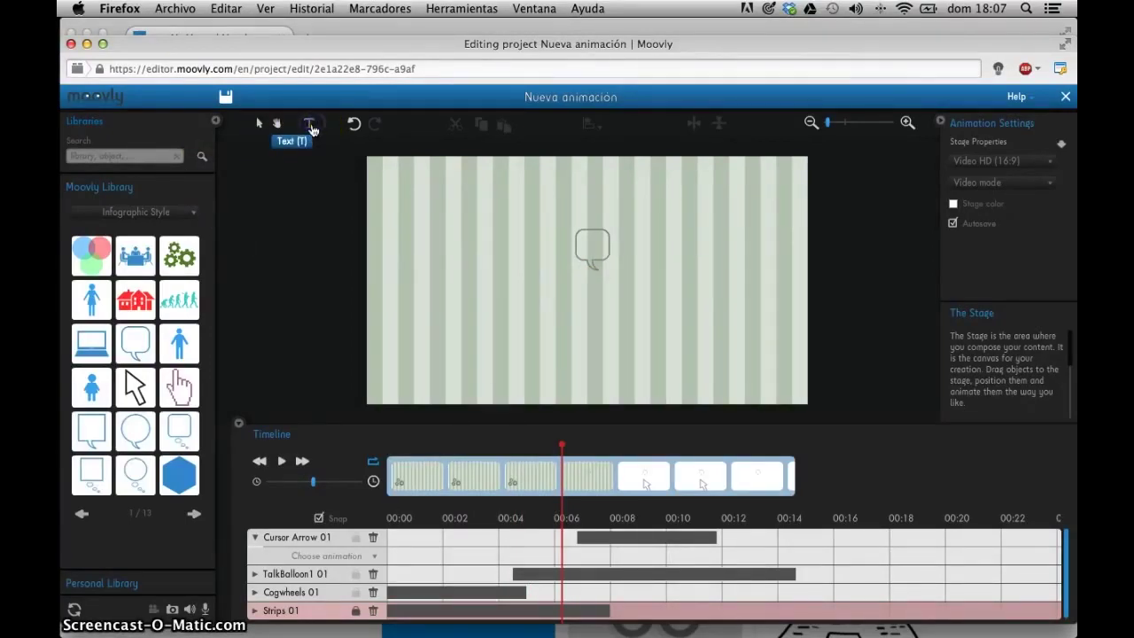
- Add the text "Hola a todos" below and left of the talk balloon and give it a handwriting-style font
left_click(473, 277)
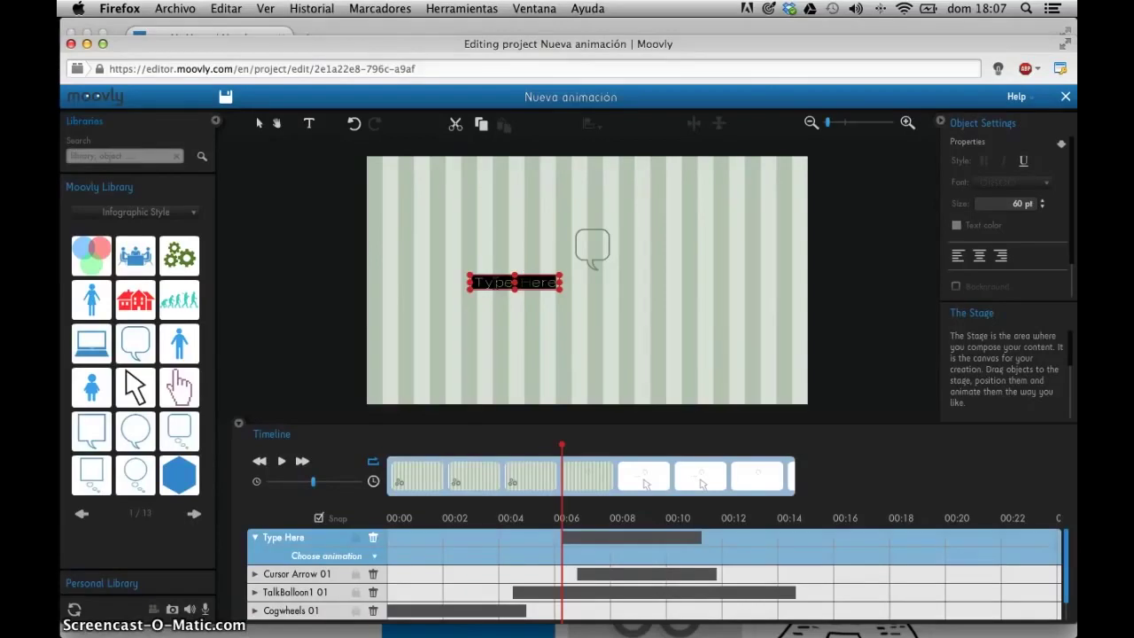
left_click(495, 282)
type("Click")
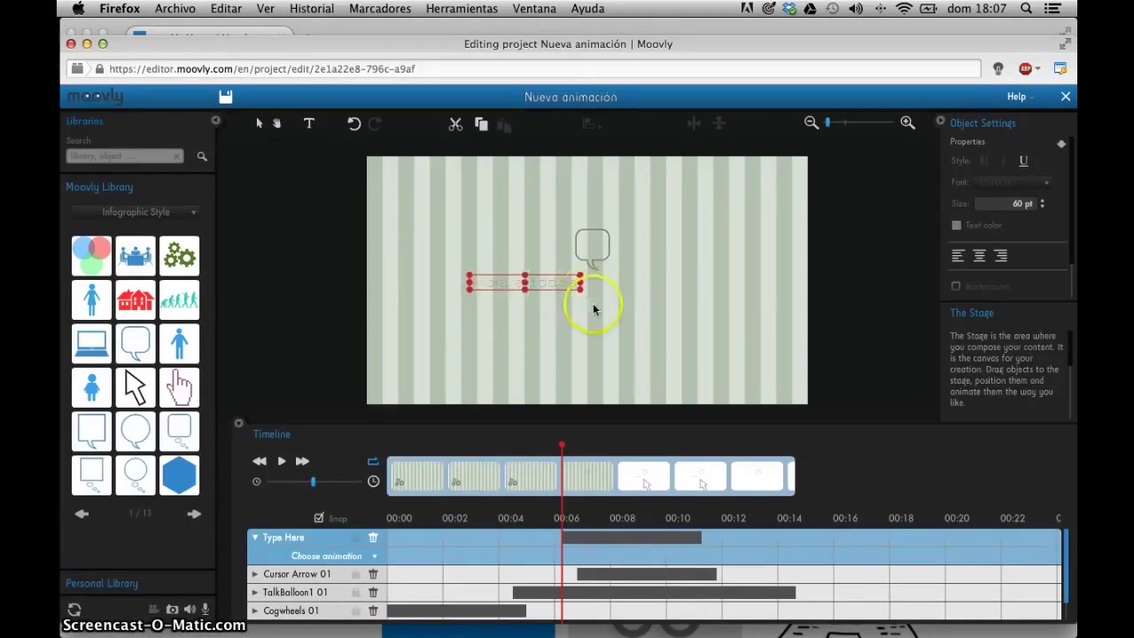
left_click_drag(580, 299, 470, 284)
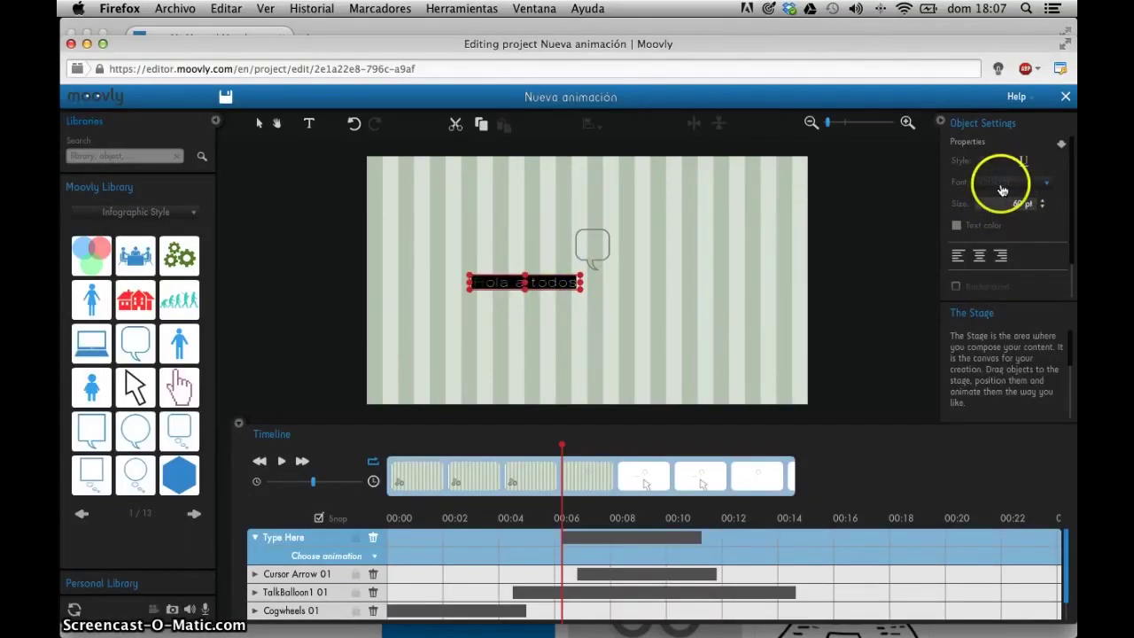
left_click(1002, 191)
left_click(1013, 245)
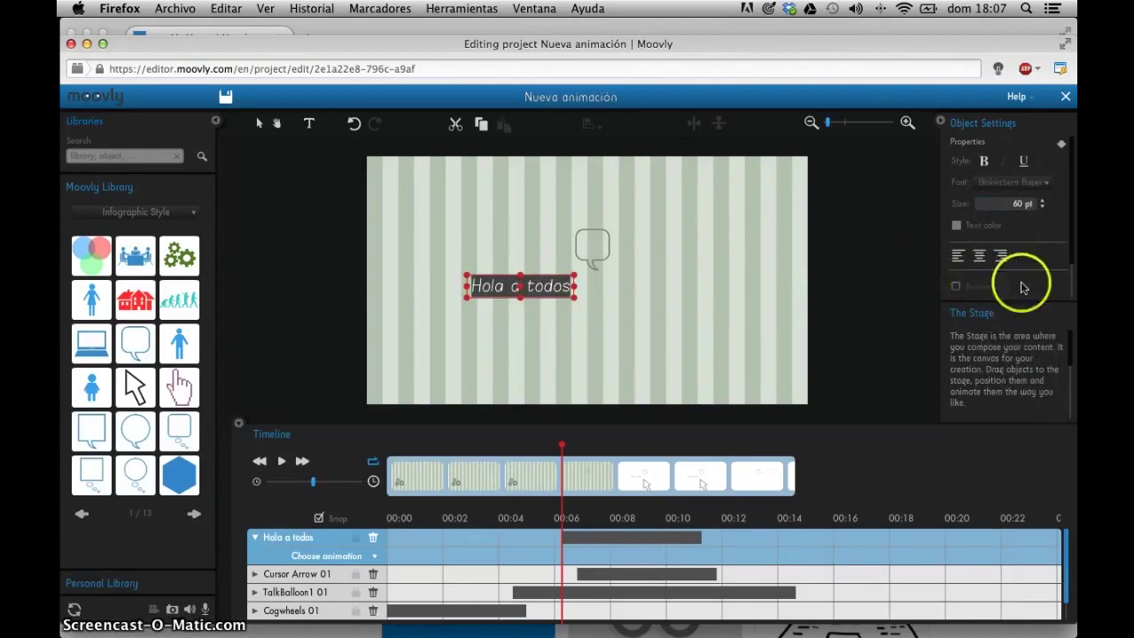
- Enlarge the "Hola a todos" text and move it down to the lower middle of the stage, clear of the balloon
left_click(564, 279)
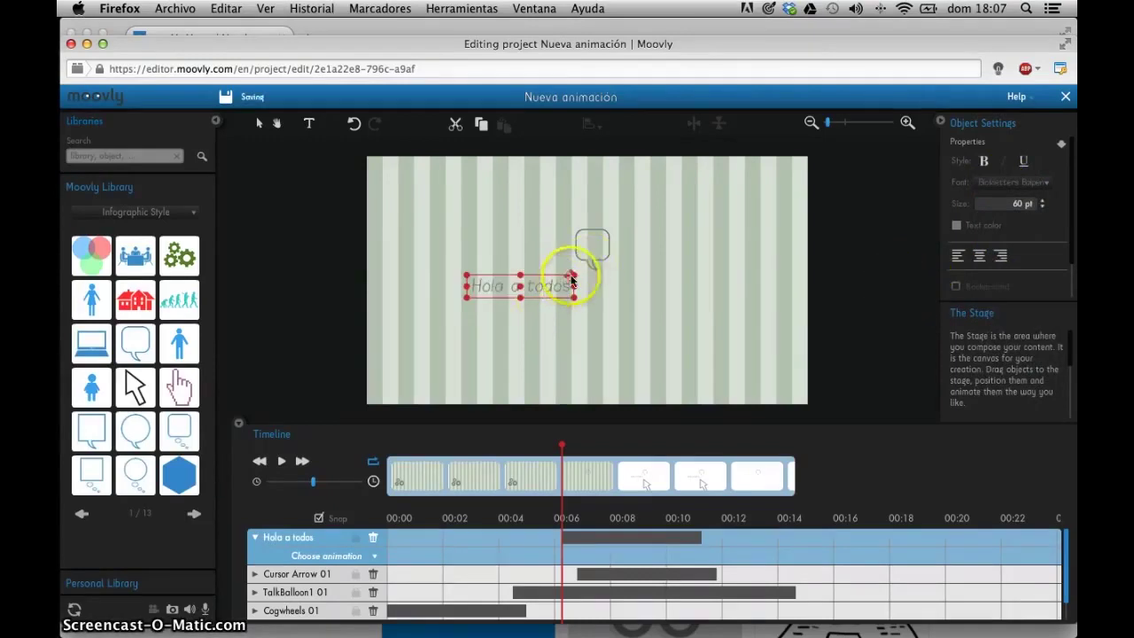
left_click_drag(577, 279, 647, 259)
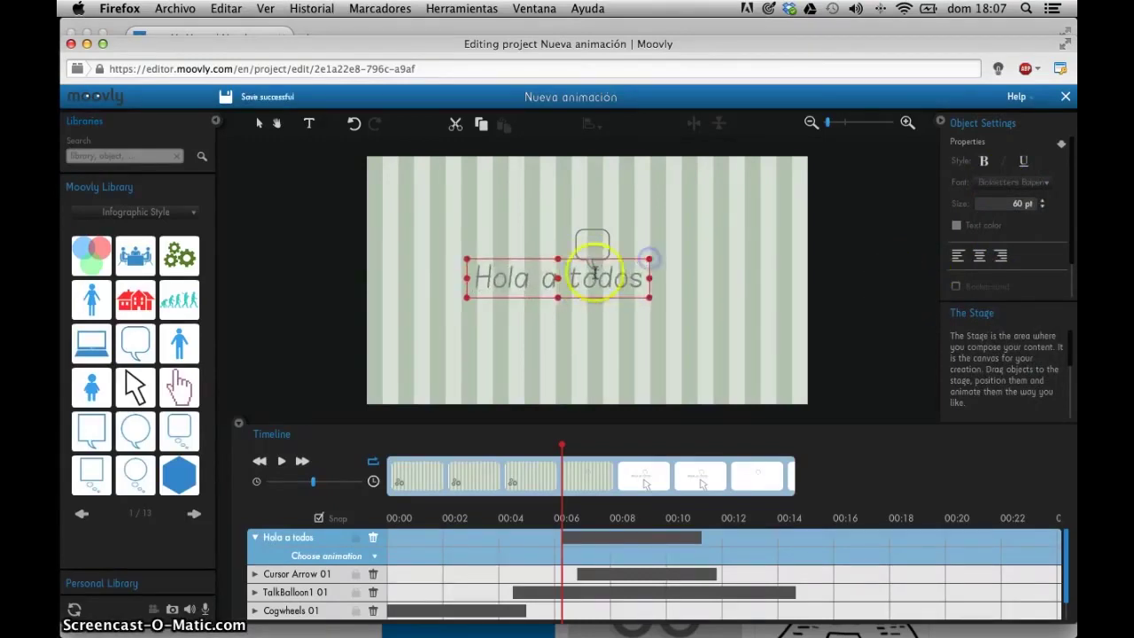
left_click_drag(522, 259, 488, 316)
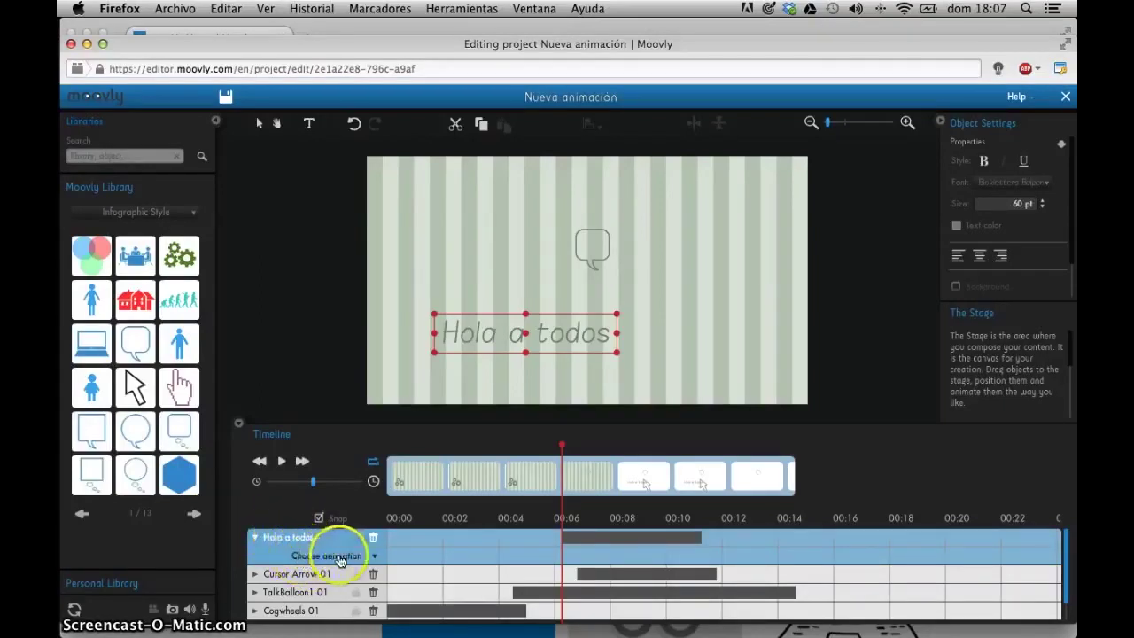
- Apply the Hand Writing animation to the "Hola a todos" text and preview it from about 00:05
left_click(374, 555)
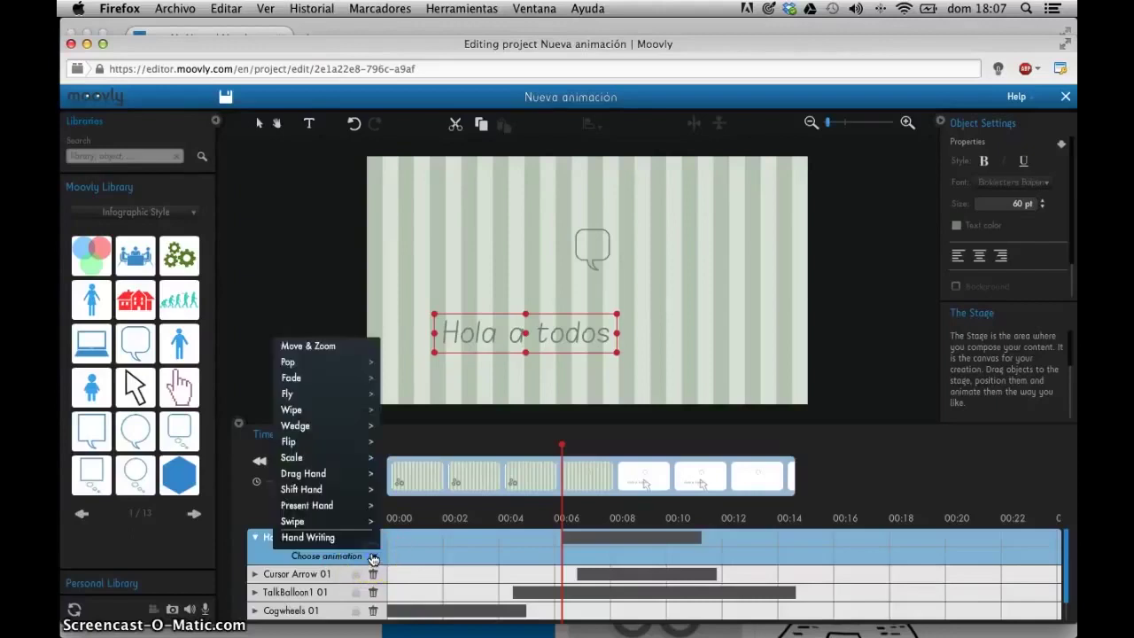
mouse_move(310, 505)
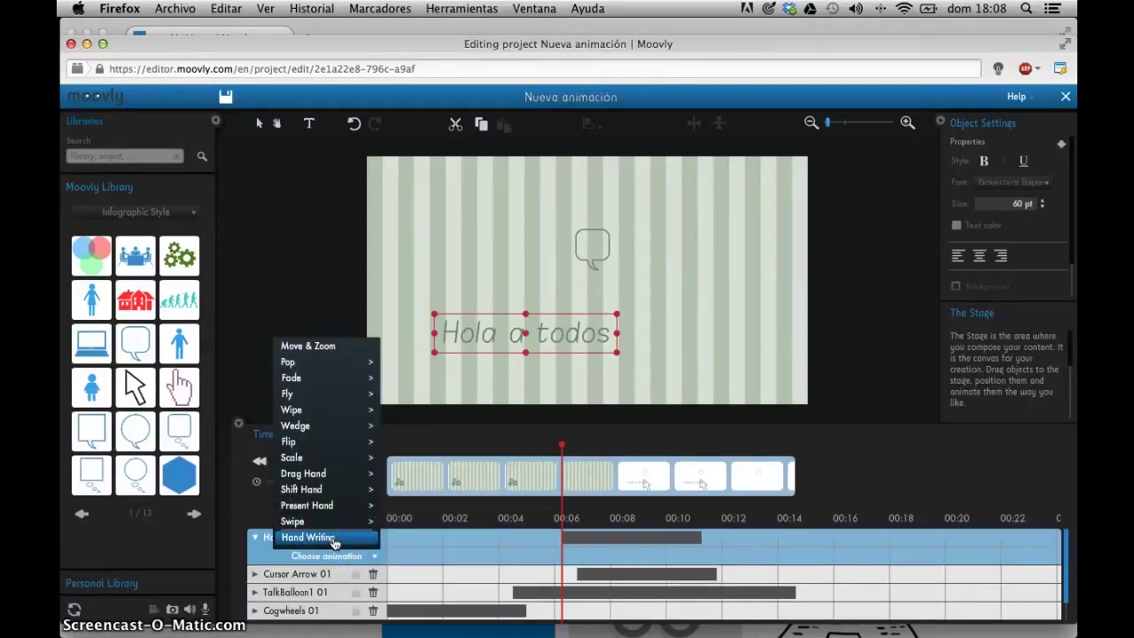
left_click(294, 542)
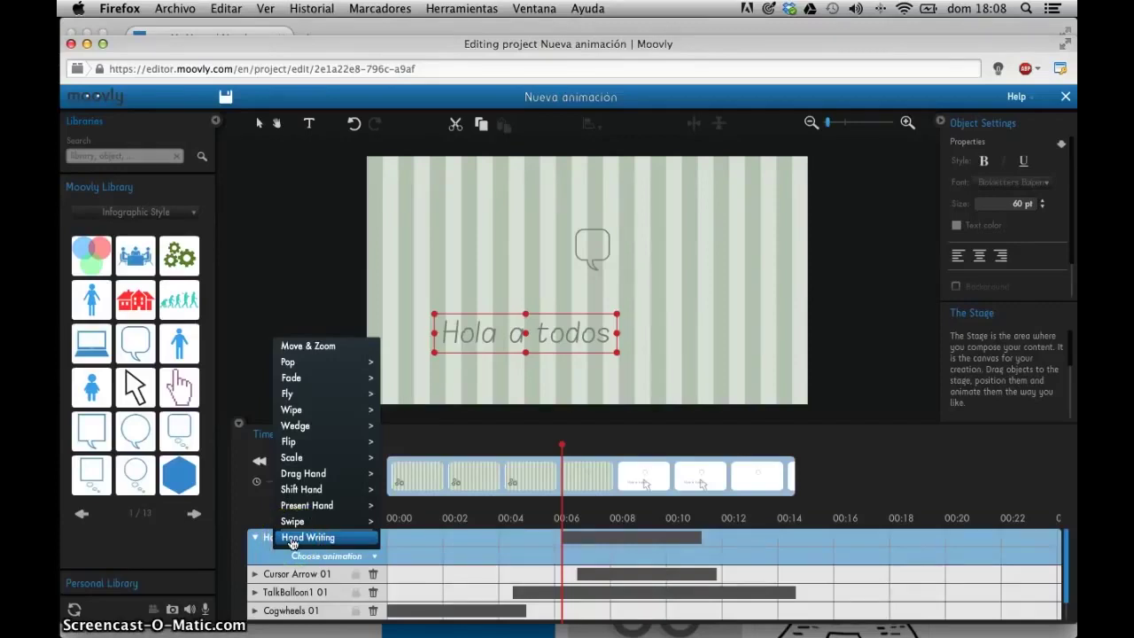
left_click(293, 542)
left_click_drag(558, 446, 532, 445)
key("space")
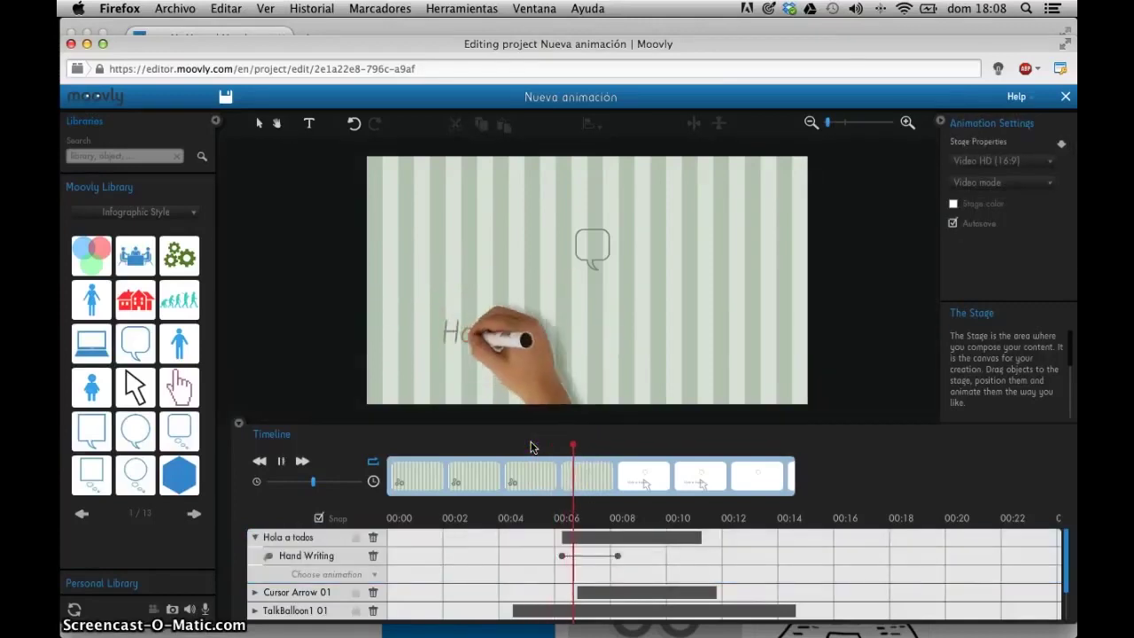
key("space")
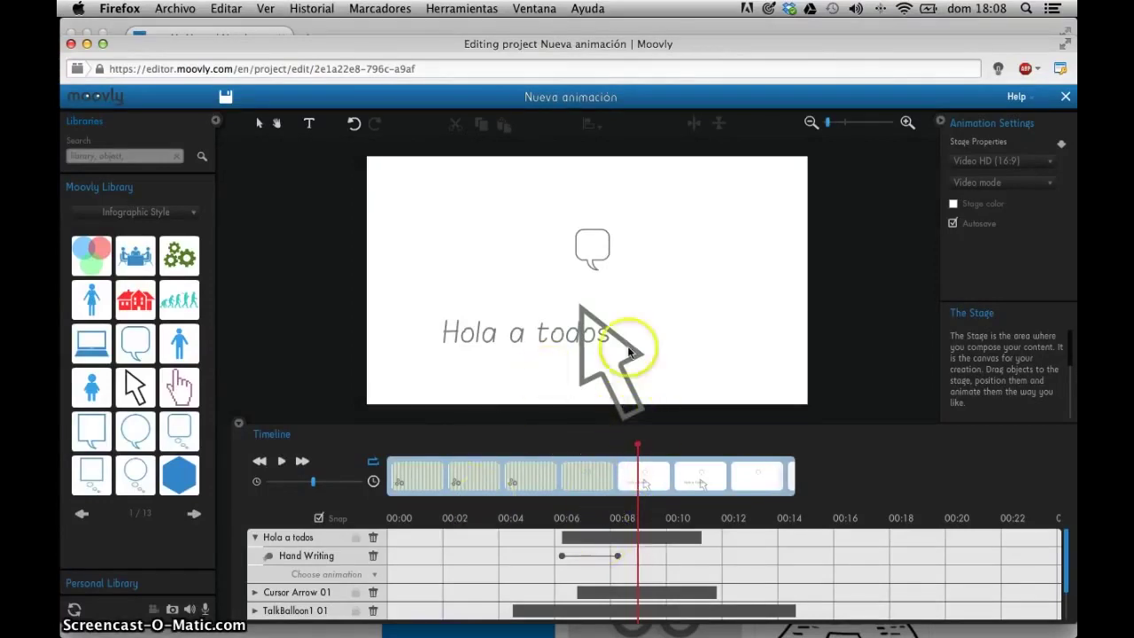
- Move the cursor arrow to the upper right of the stage, beside the talk balloon, and save the project
left_click(293, 591)
left_click_drag(629, 305, 727, 202)
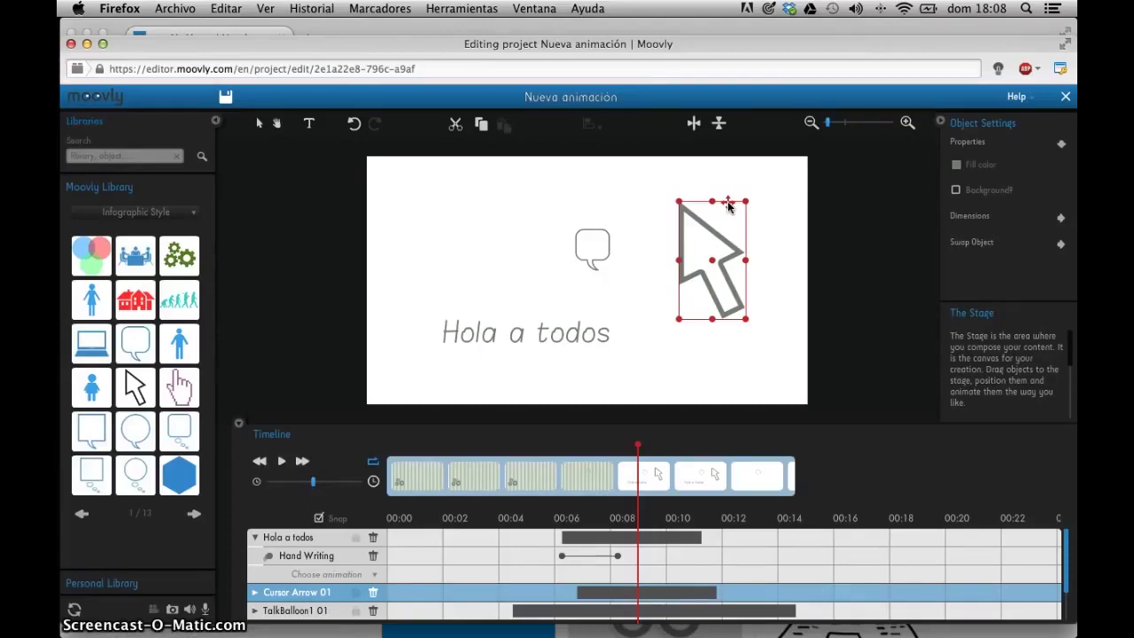
left_click(567, 131)
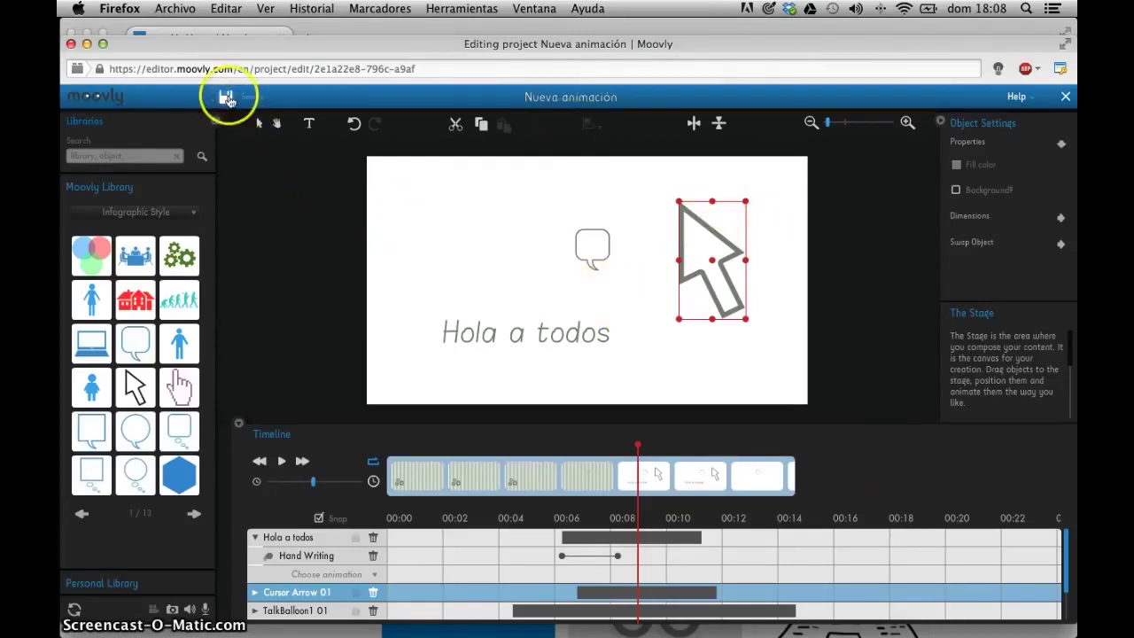
left_click(227, 98)
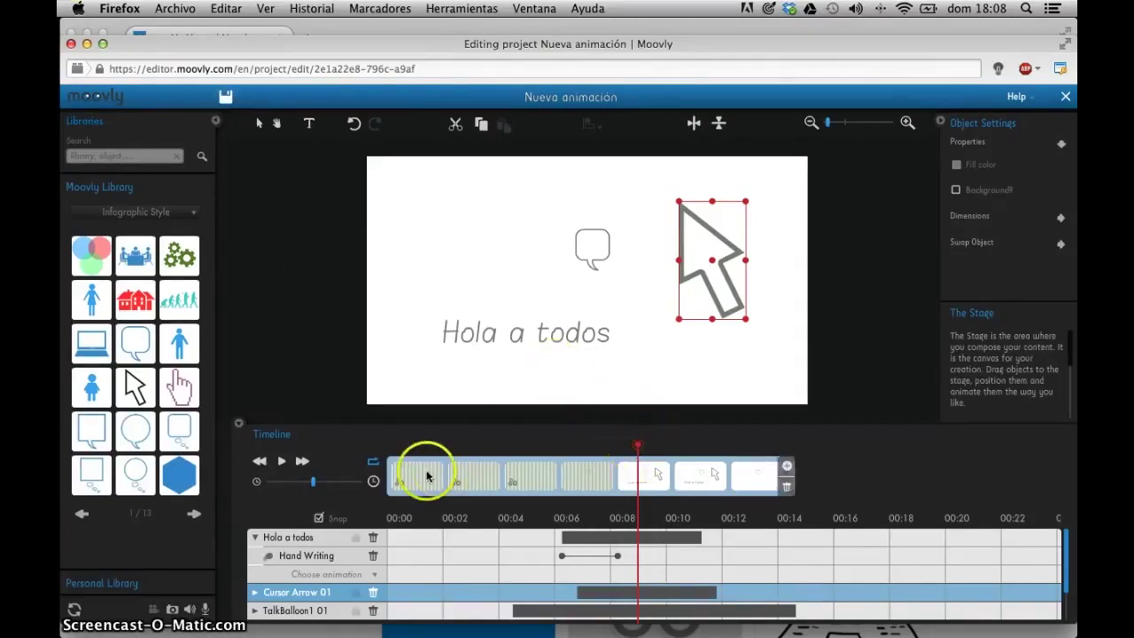
- View the Record Sound dialog while denying camera and microphone access, and the sound file upload dialog, closing both
left_click(205, 611)
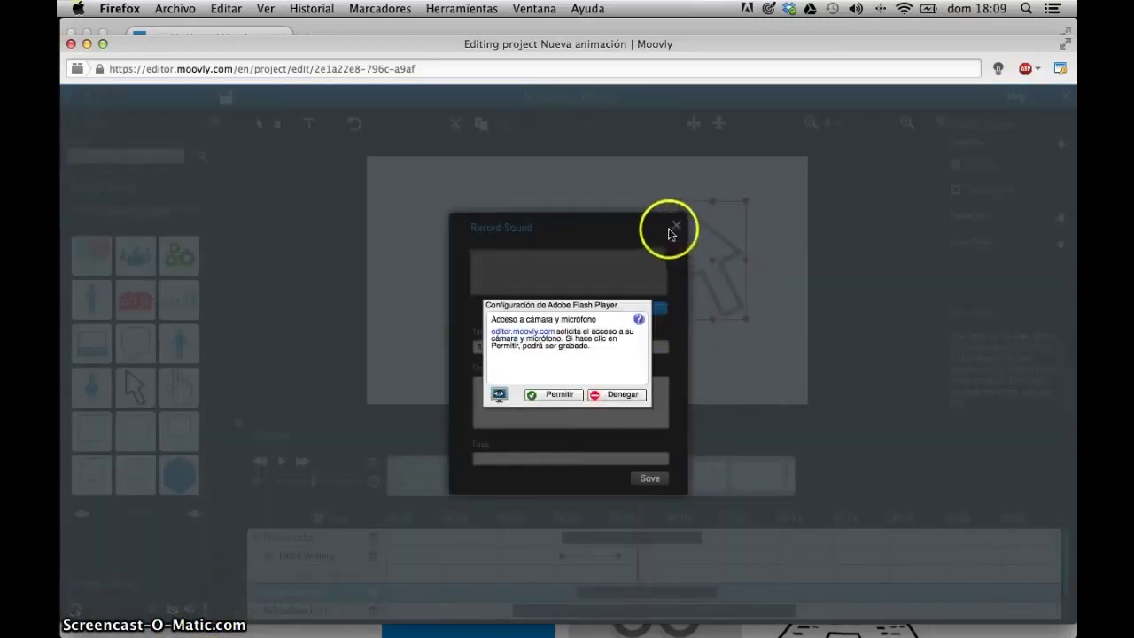
left_click(627, 395)
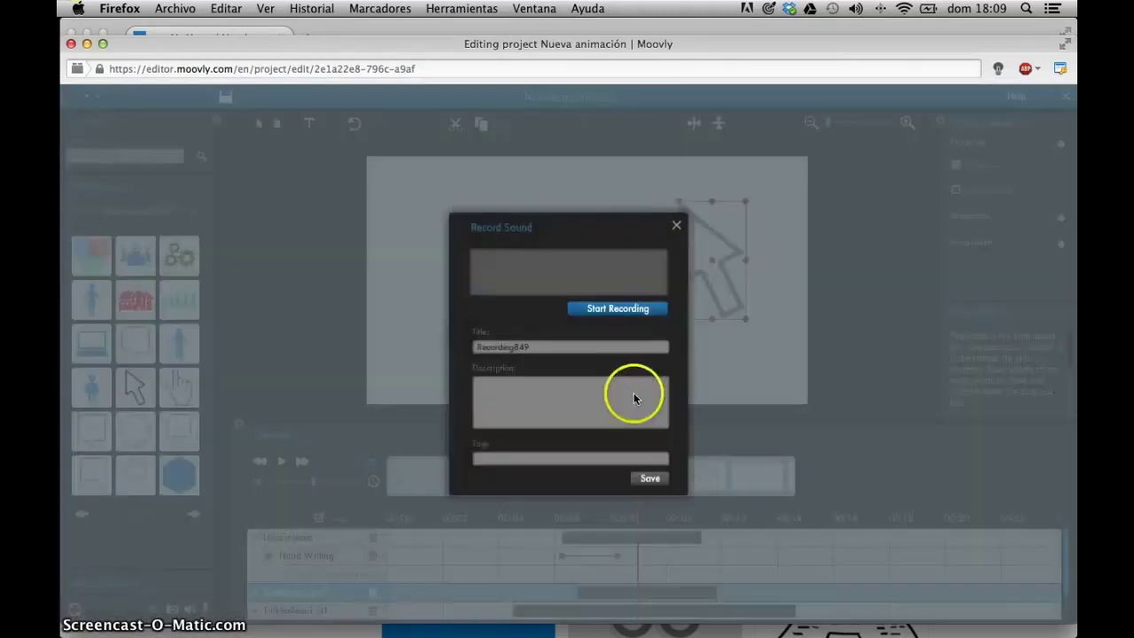
left_click(677, 227)
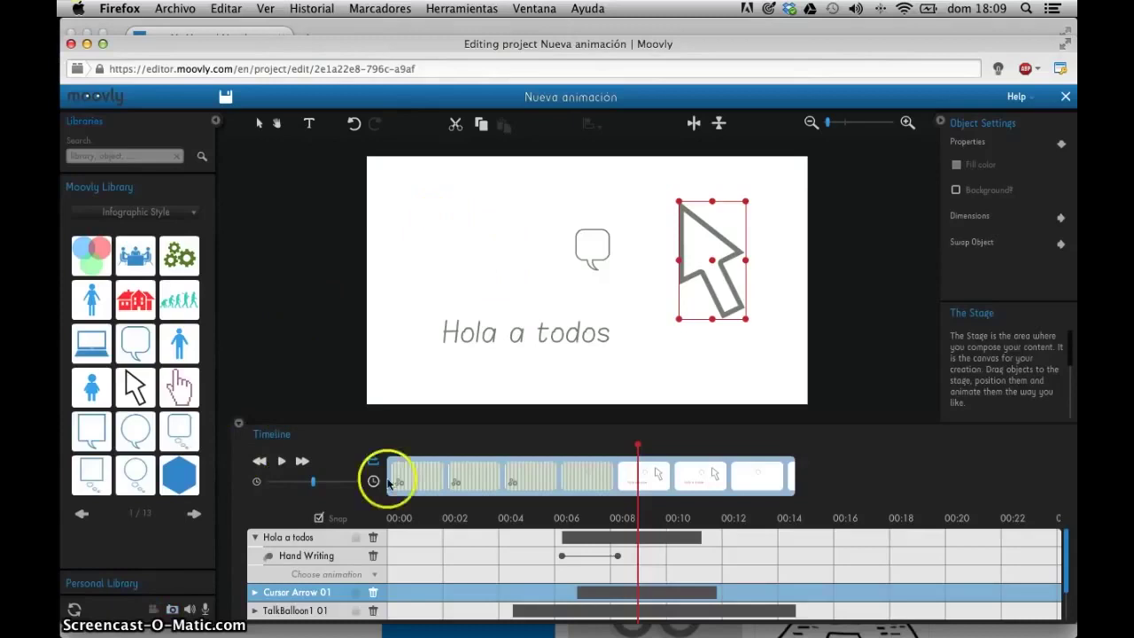
left_click(188, 613)
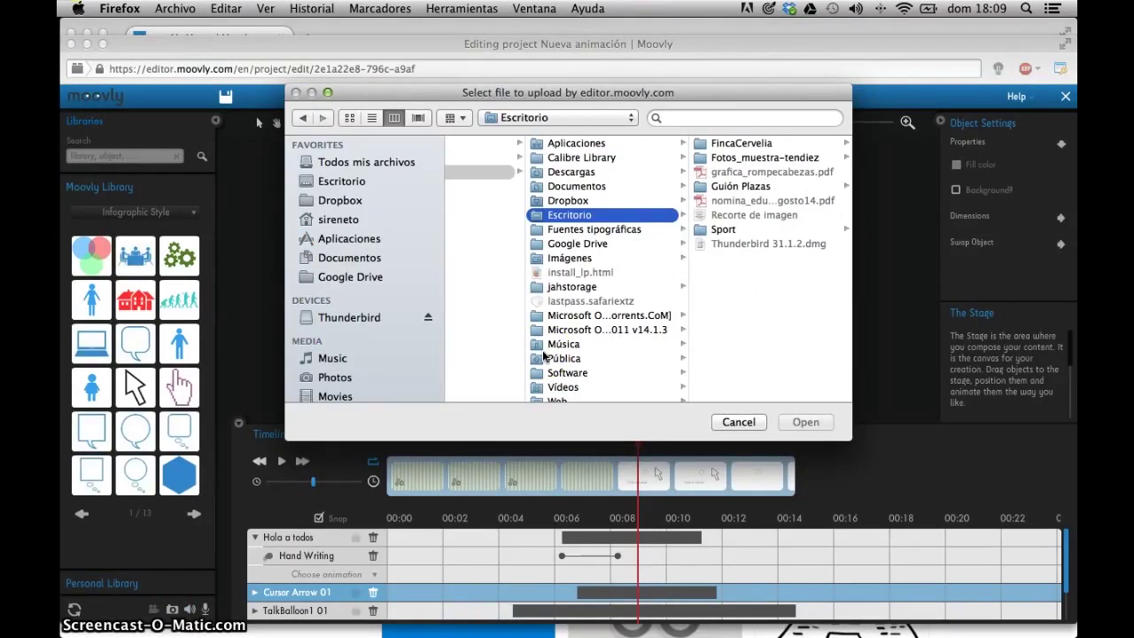
left_click(739, 423)
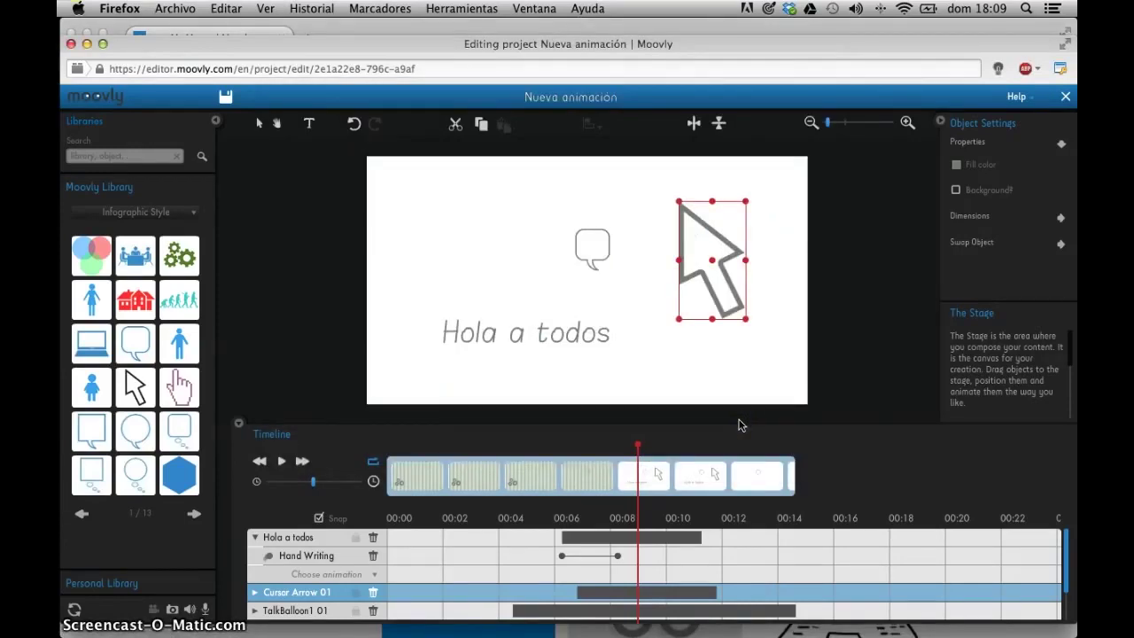
- Show the library style filter options, save the project and exit the editor, confirming to leave the page
left_click(152, 215)
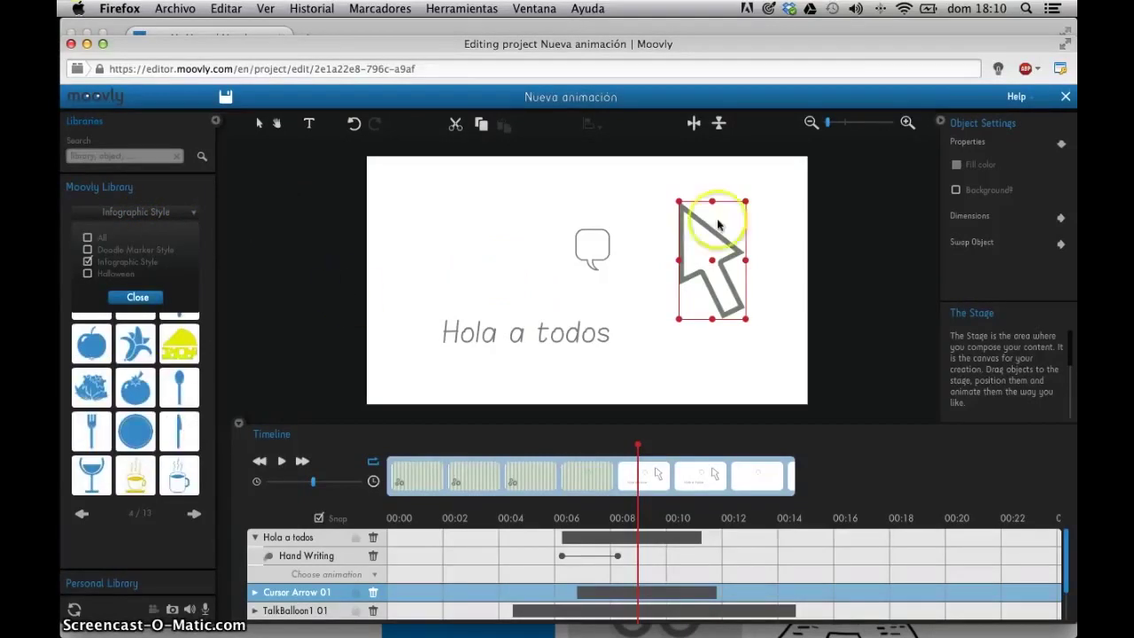
left_click(220, 101)
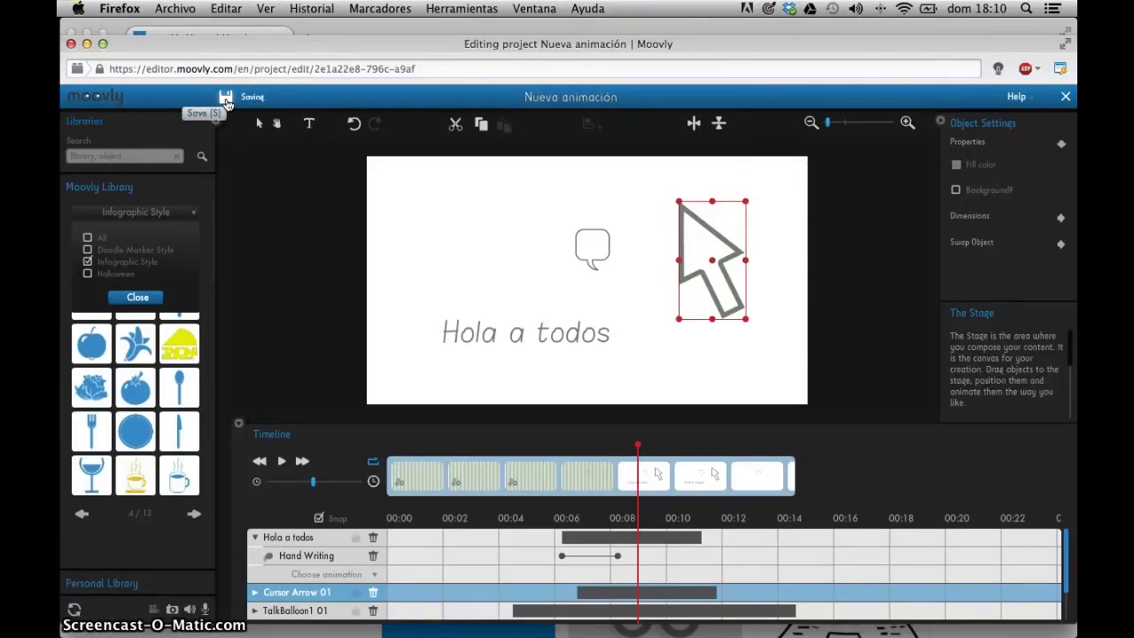
left_click(1065, 99)
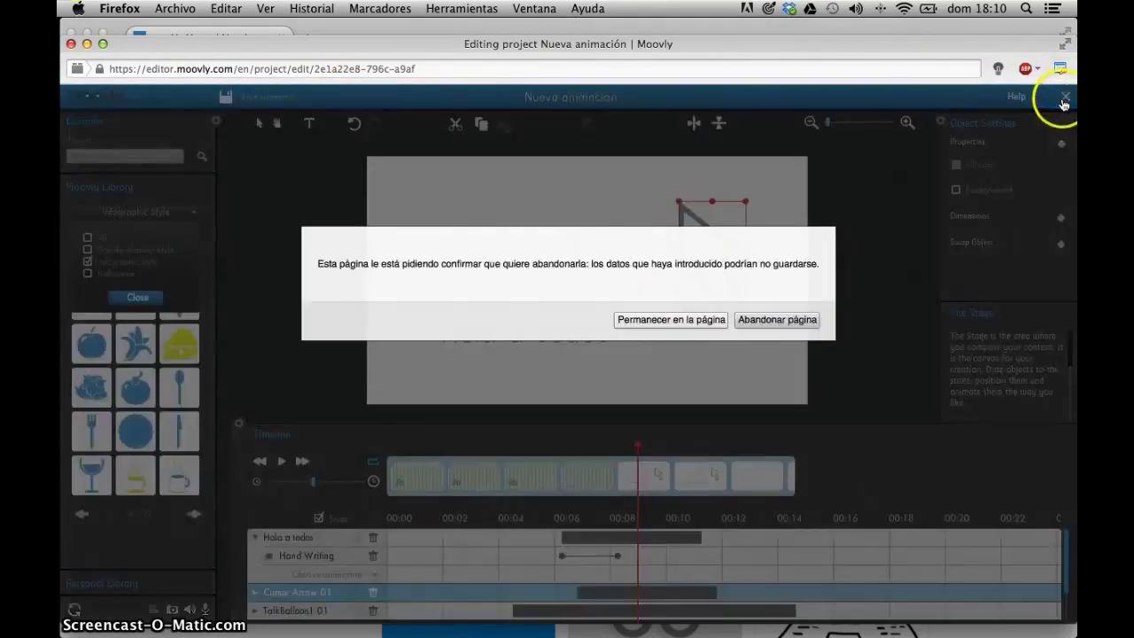
left_click(755, 320)
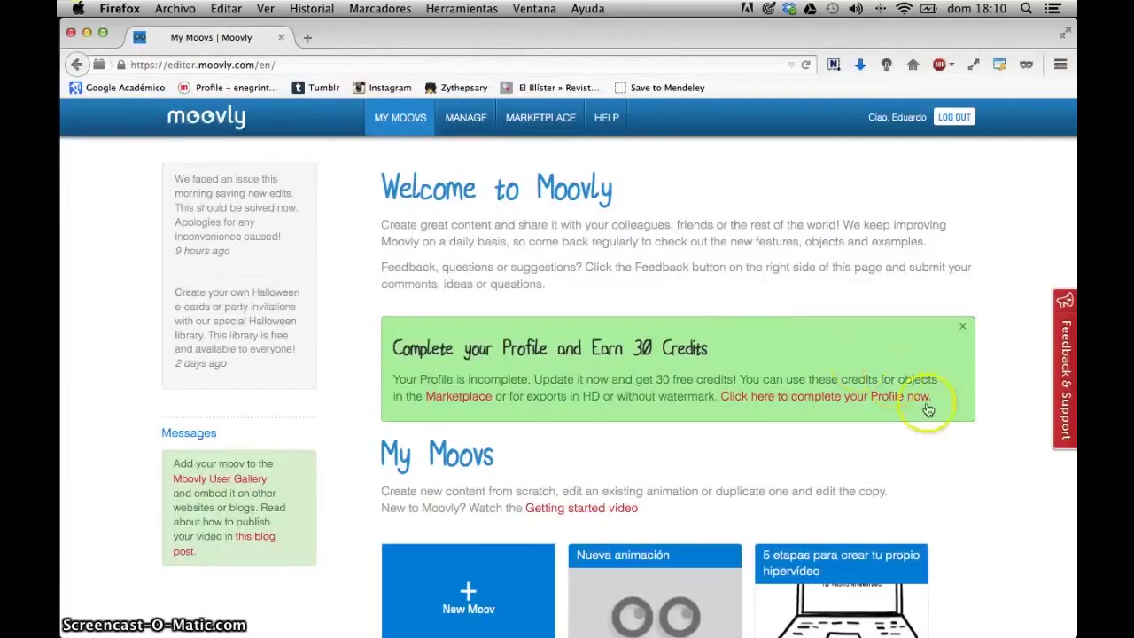
- Find the "Nueva animación" project under My Moovs and open its details page
scroll(962, 432, "down", 1)
scroll(961, 432, "down", 5)
mouse_move(633, 268)
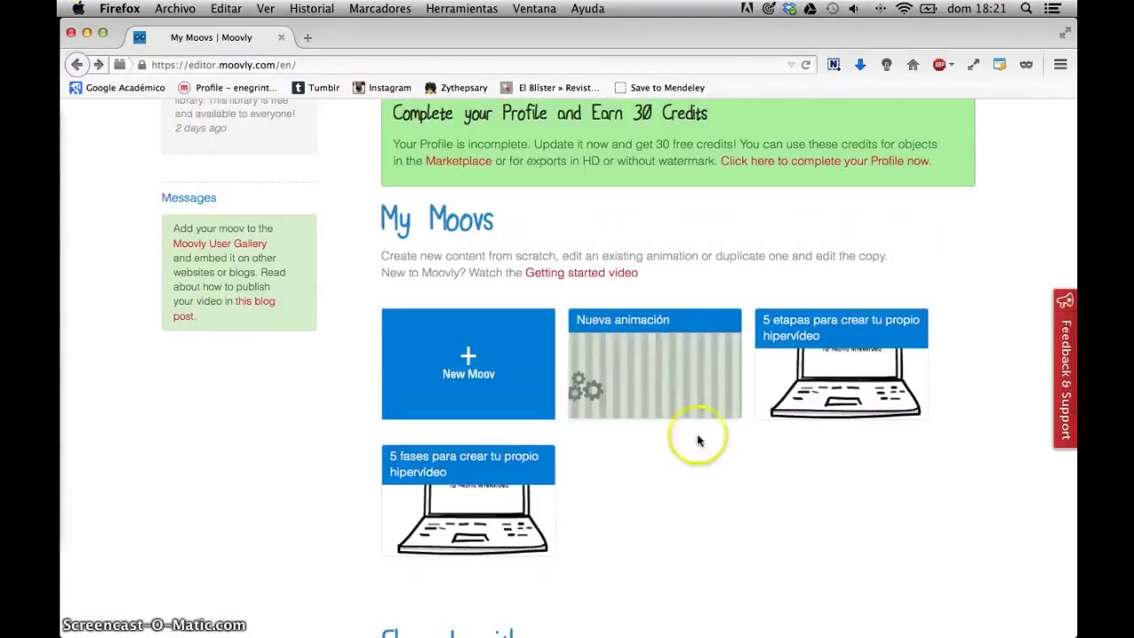
left_click(665, 360)
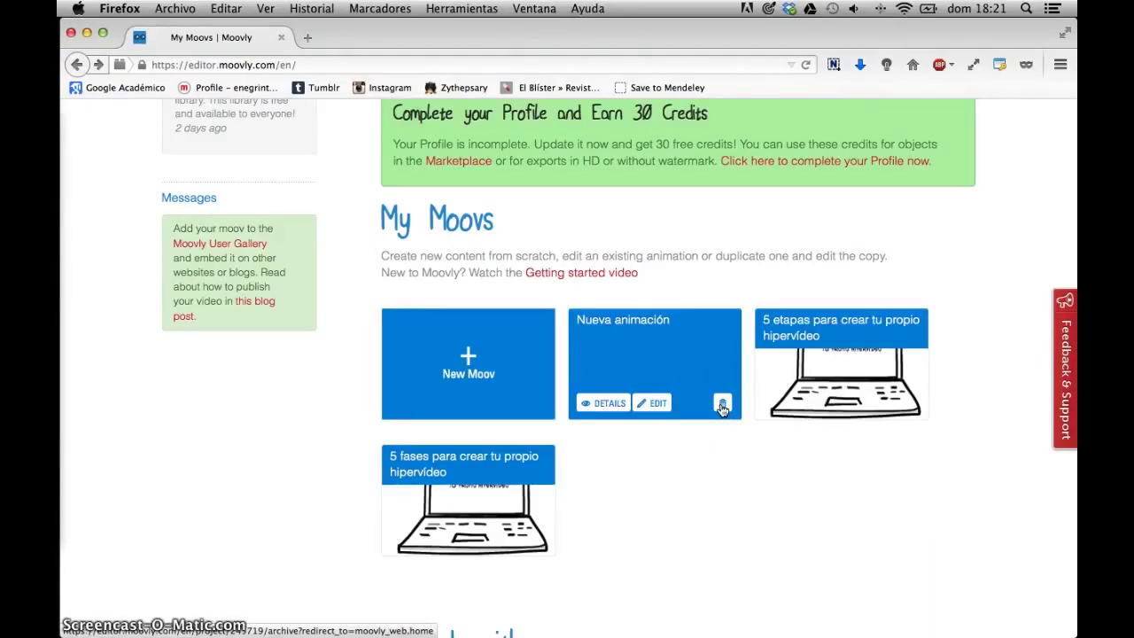
left_click(664, 404)
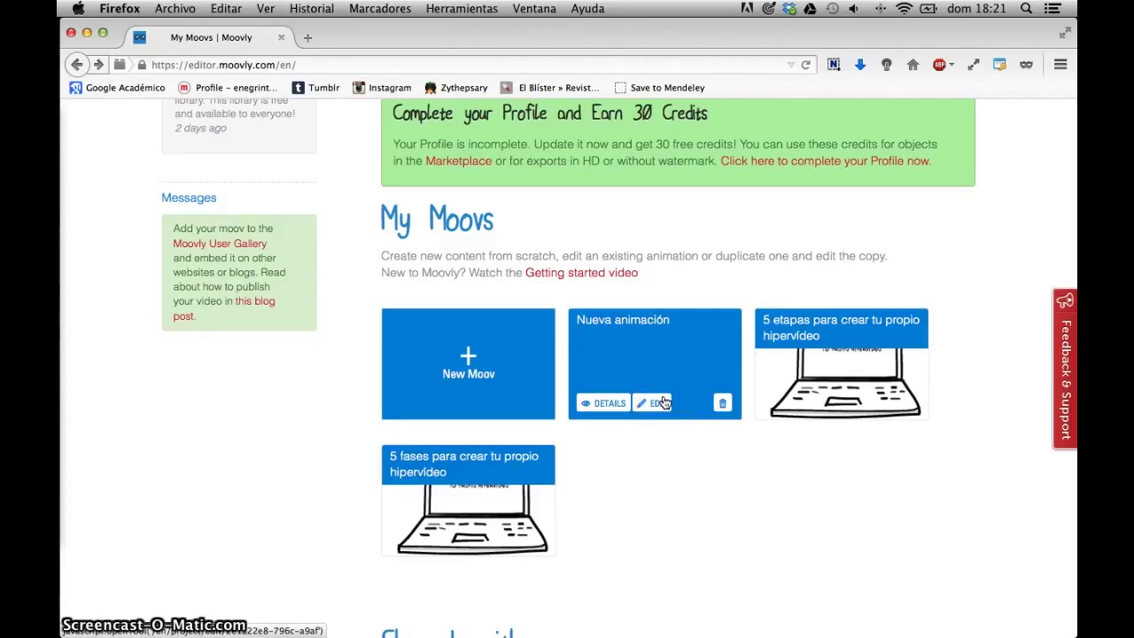
left_click(604, 403)
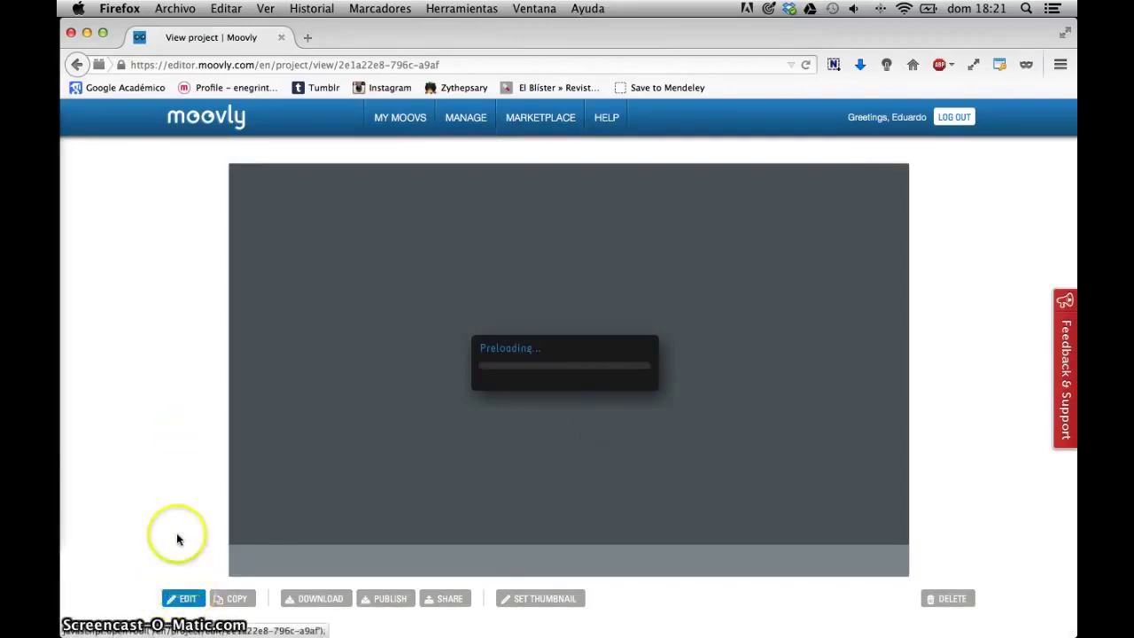
- View the download options and the publishing destinations available for "Nueva animación", and close the list of destinations
scroll(176, 532, "down", 3)
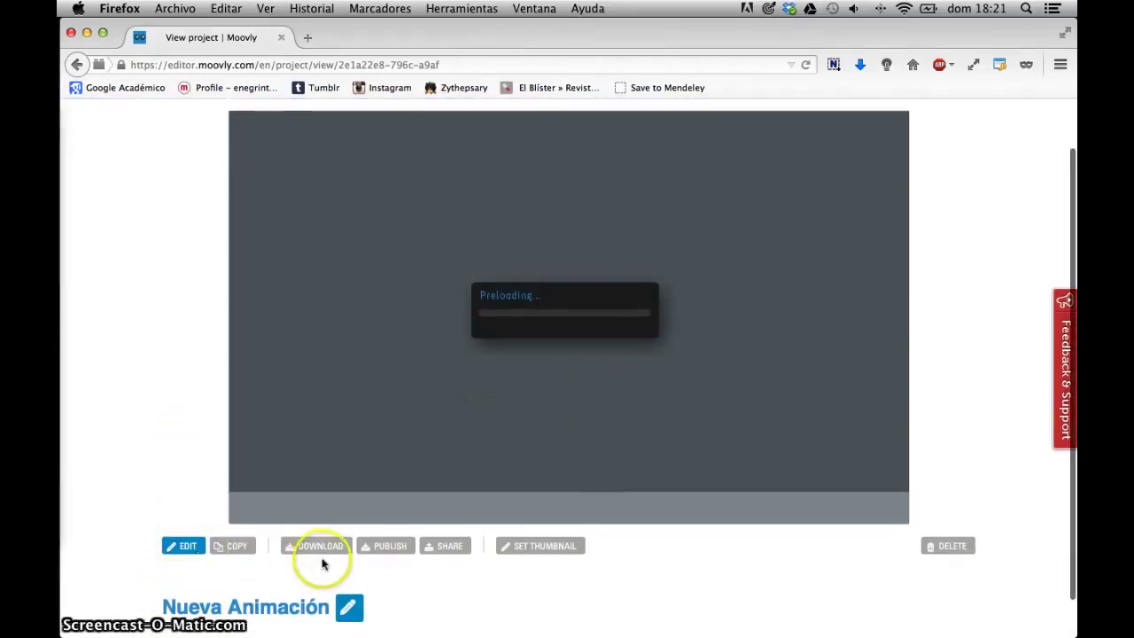
left_click(317, 555)
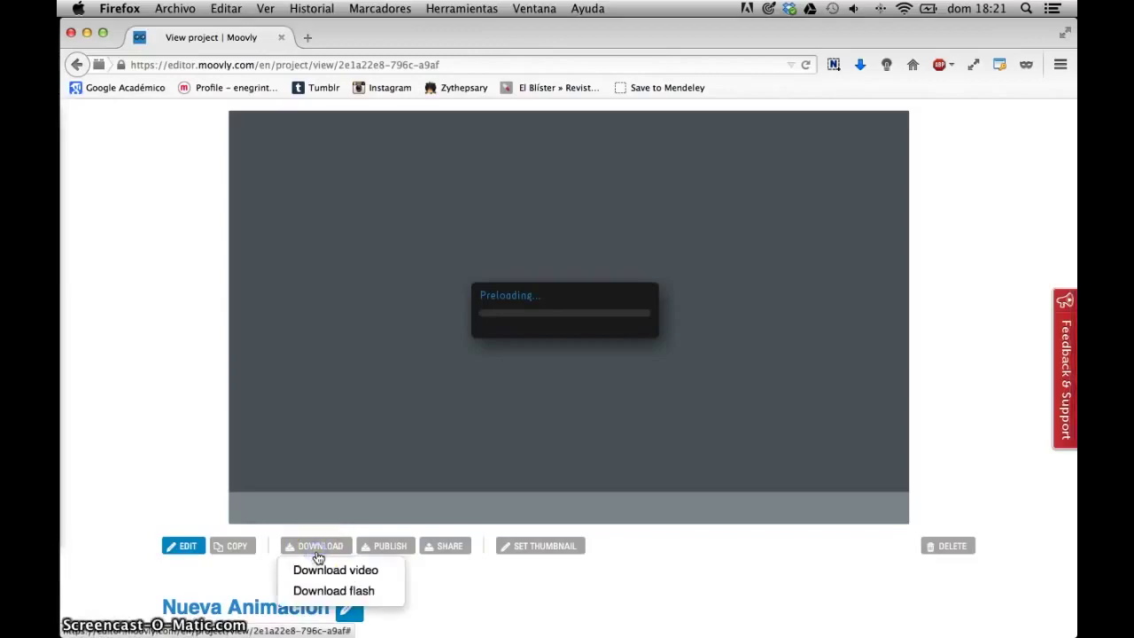
left_click(325, 569)
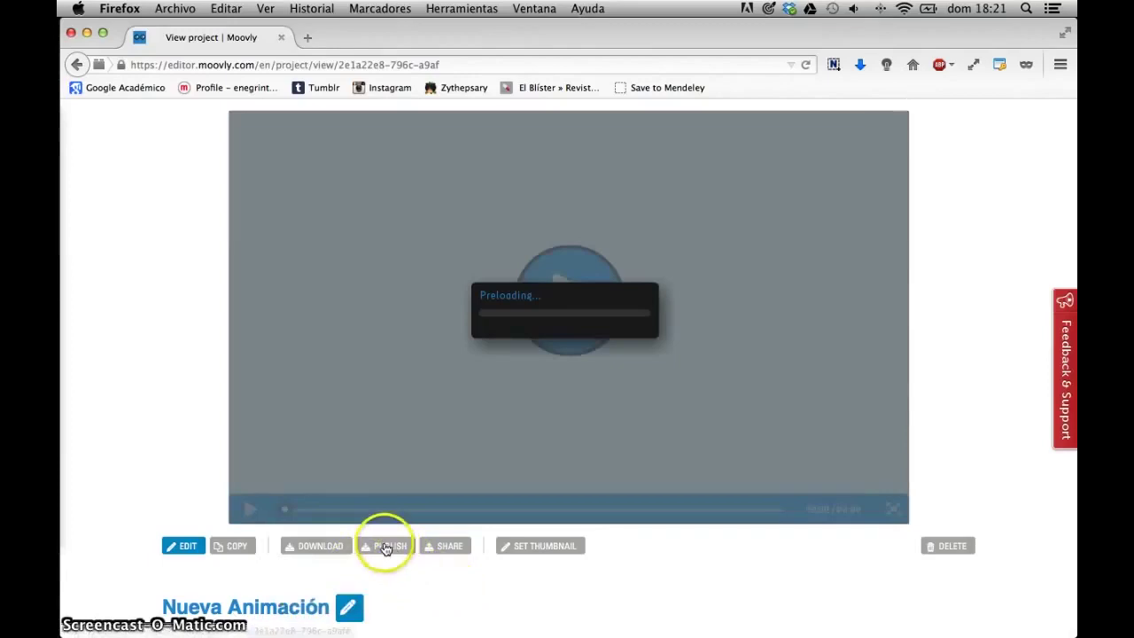
left_click(386, 548)
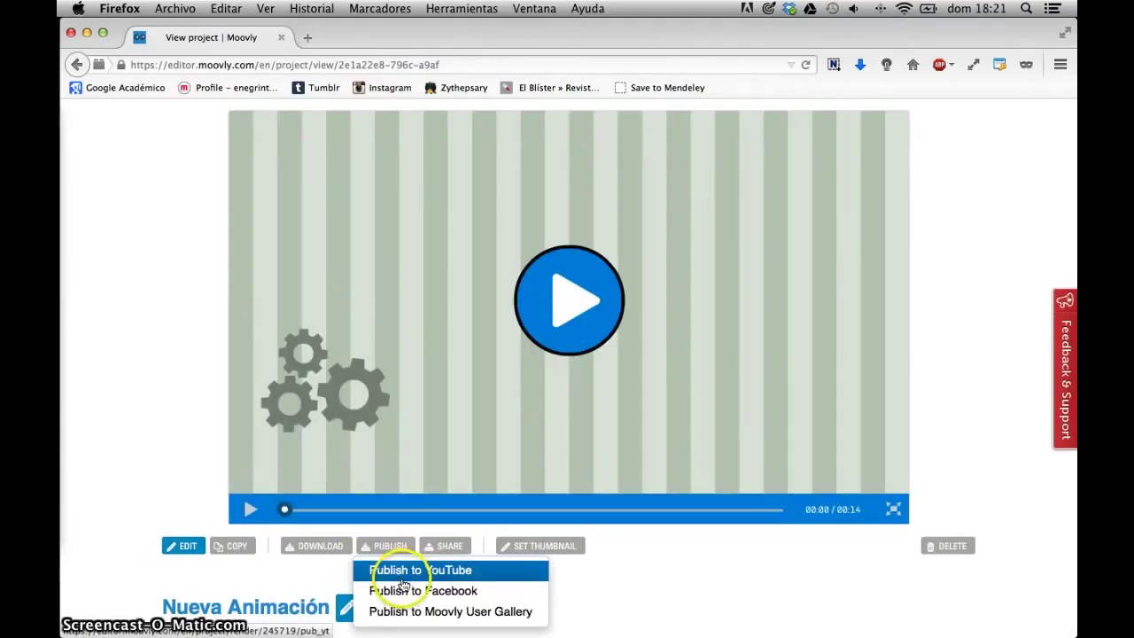
left_click(611, 597)
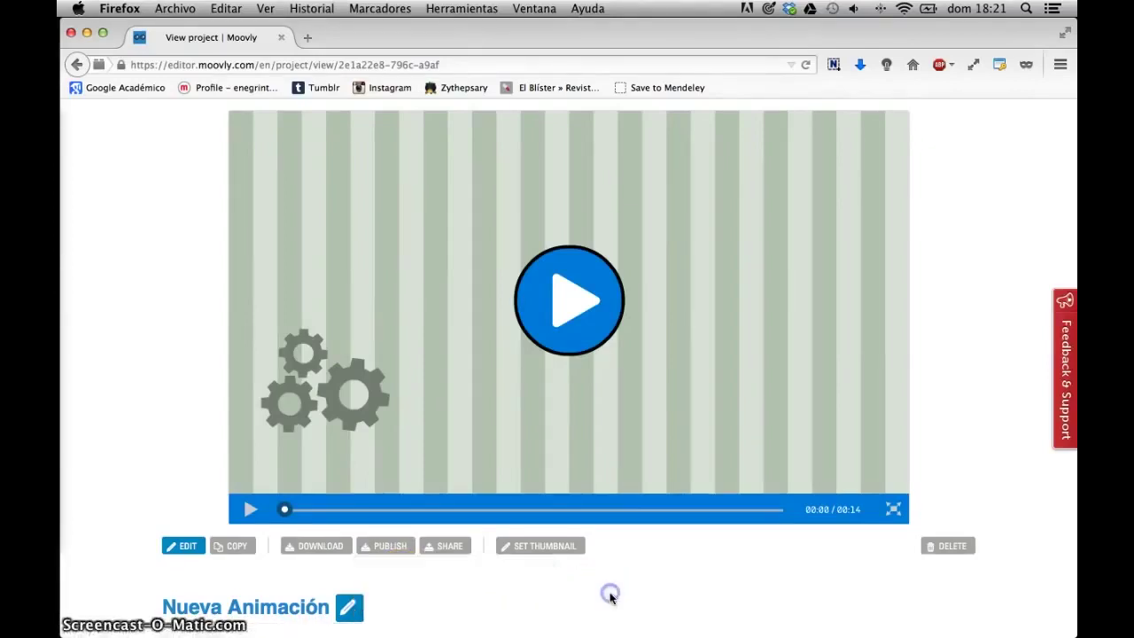
- View the Share dialog for "Nueva animación" and close it without adding a user or group
left_click(451, 548)
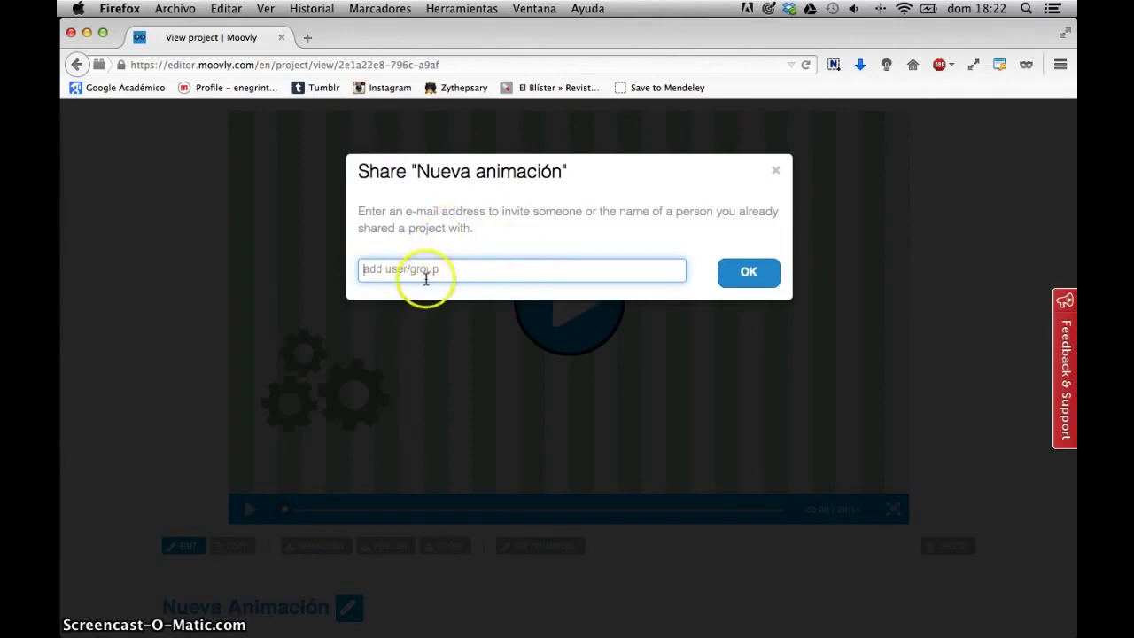
left_click(777, 171)
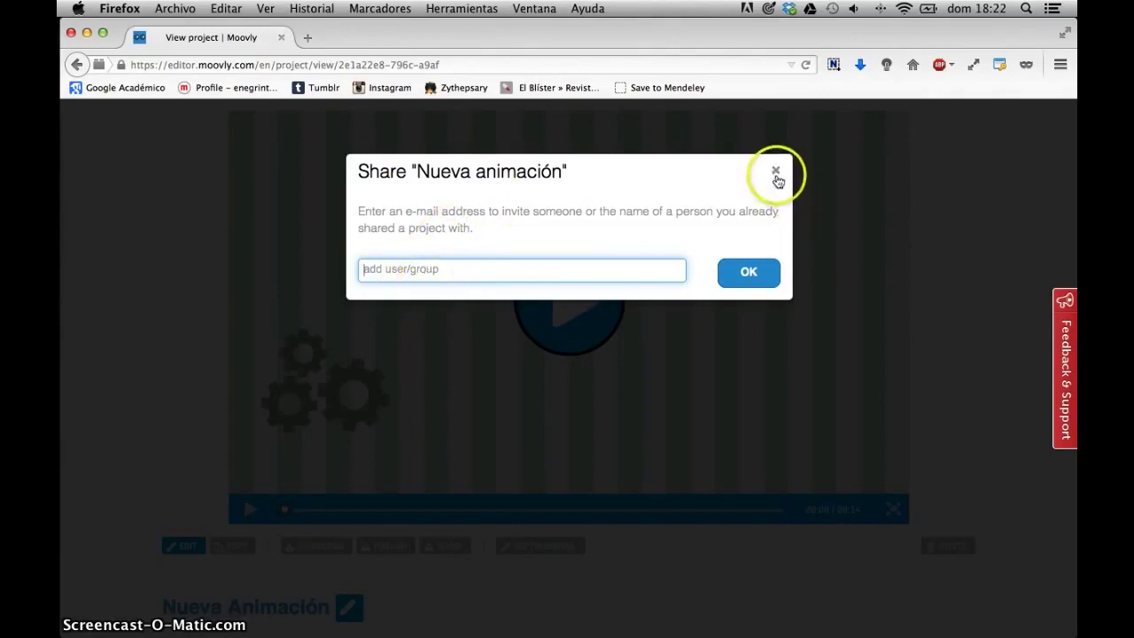
scroll(691, 434, "down", 1)
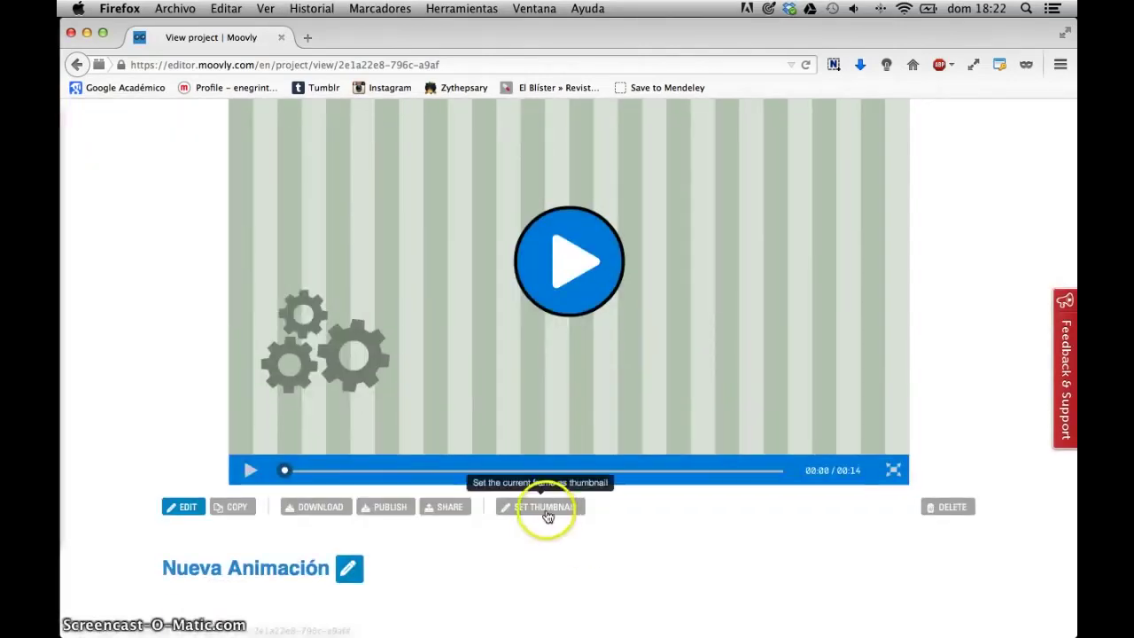